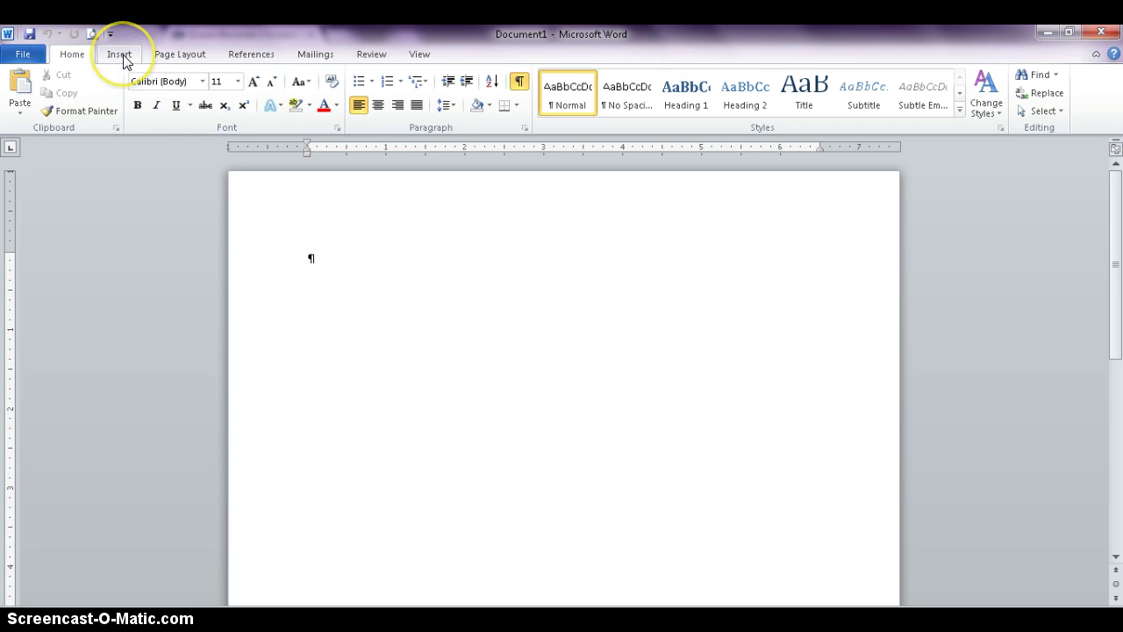
- Draw a rectangle about 1.02" high and 1.82" wide at the upper left margin of the page
left_click(121, 56)
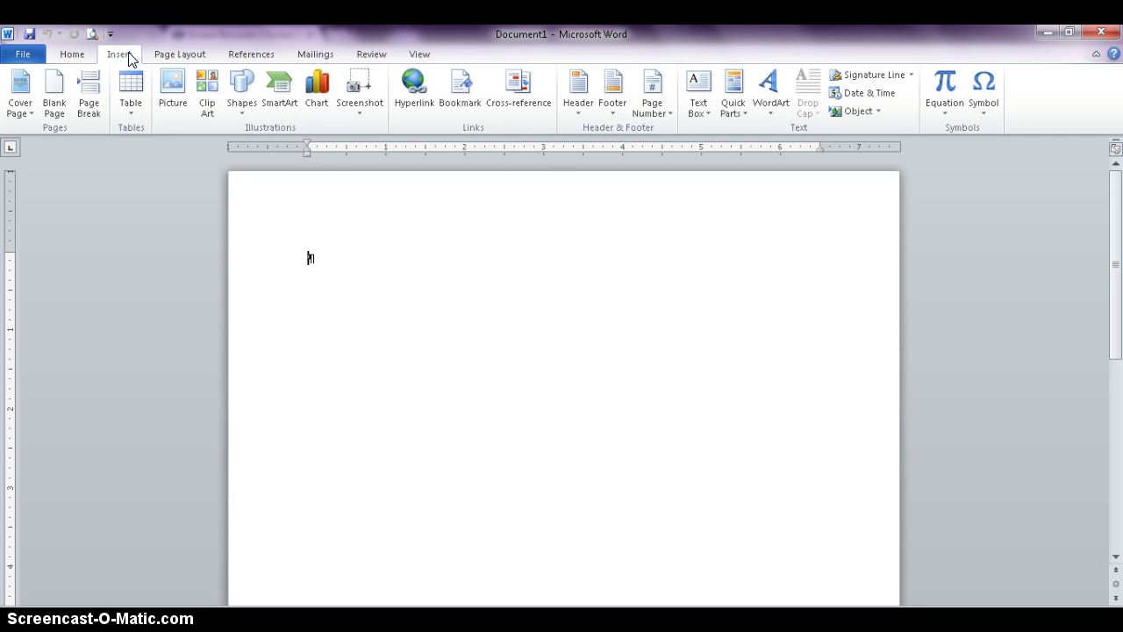
left_click(242, 116)
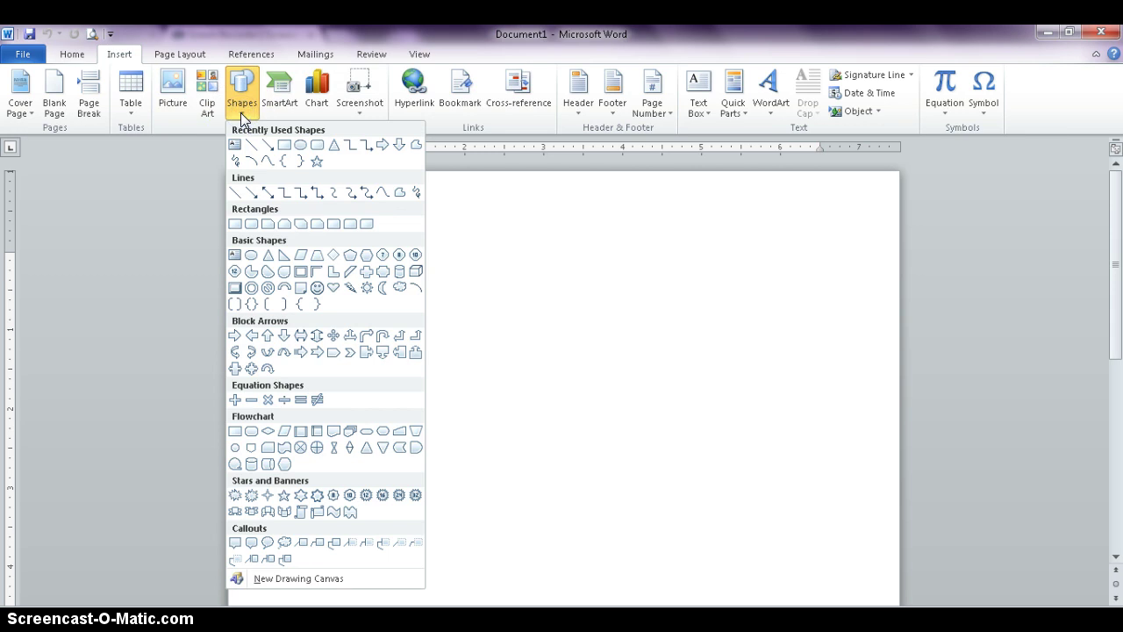
left_click(283, 147)
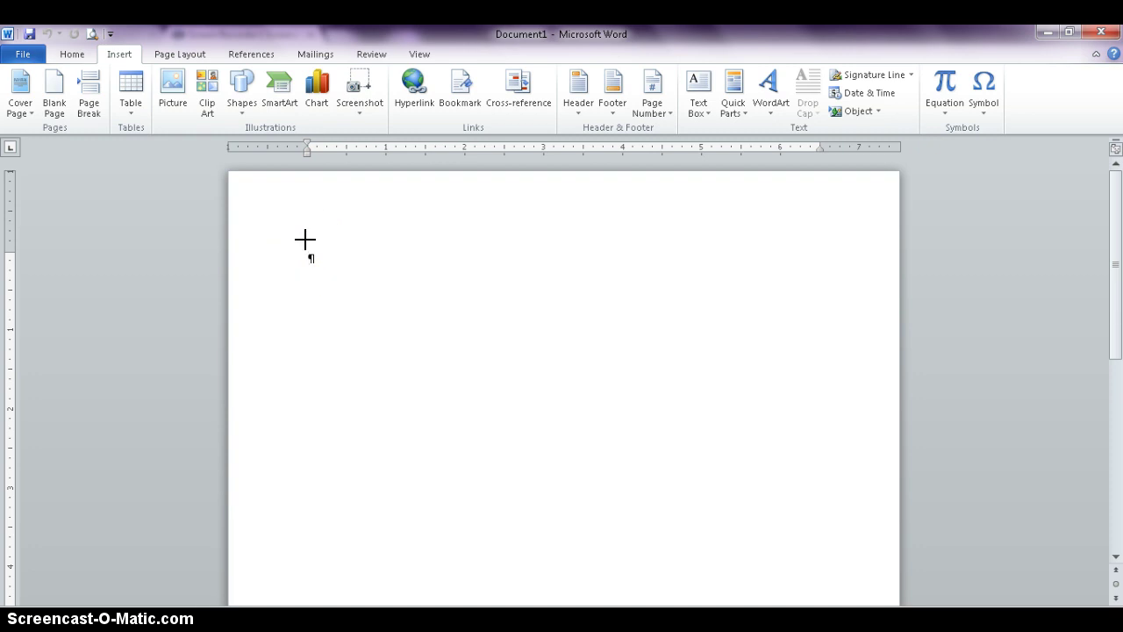
mouse_move(308, 254)
left_mouse_down()
mouse_move(373, 273)
mouse_move(396, 332)
mouse_move(456, 336)
left_mouse_up()
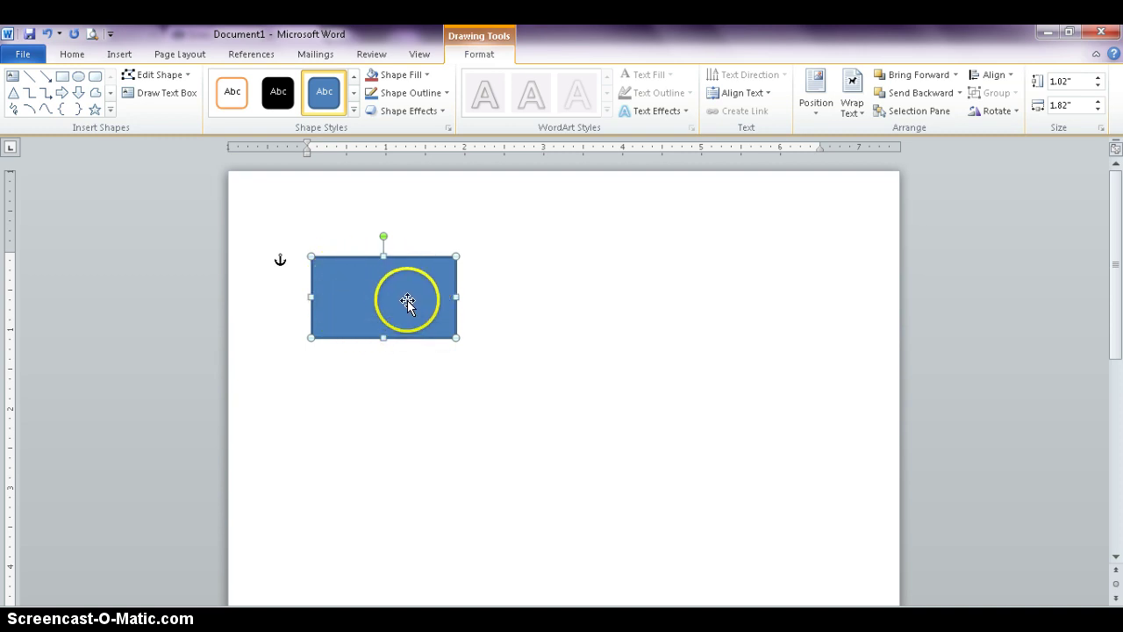
left_click(340, 276)
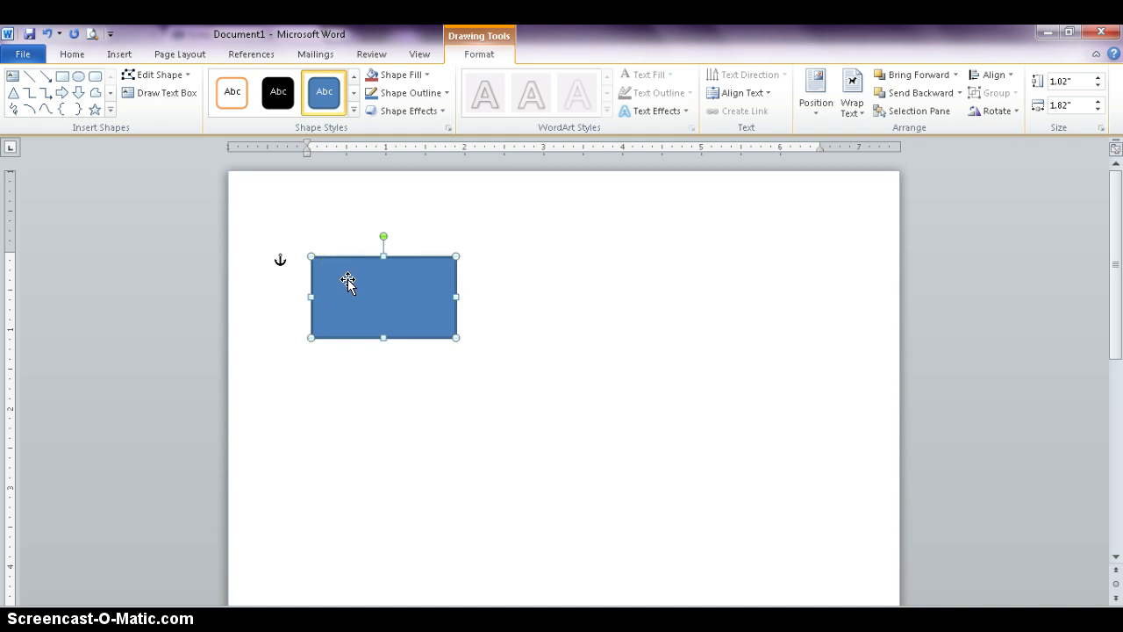
- Try the green outline and light green gradient preset styles on the rectangle
left_click(354, 111)
left_click(368, 95)
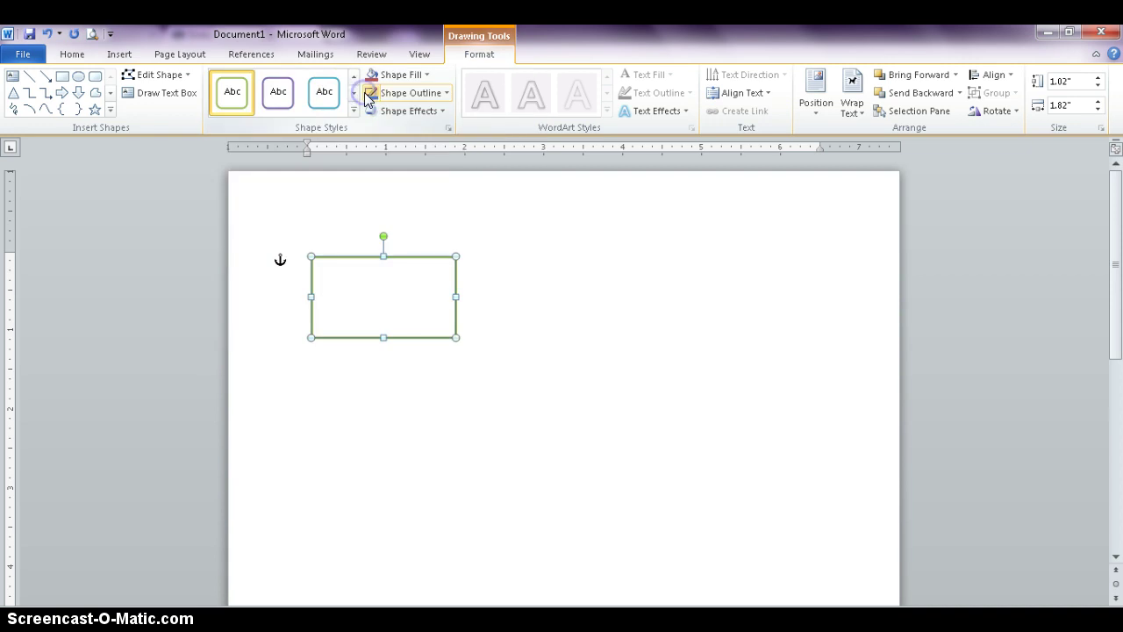
left_click(354, 111)
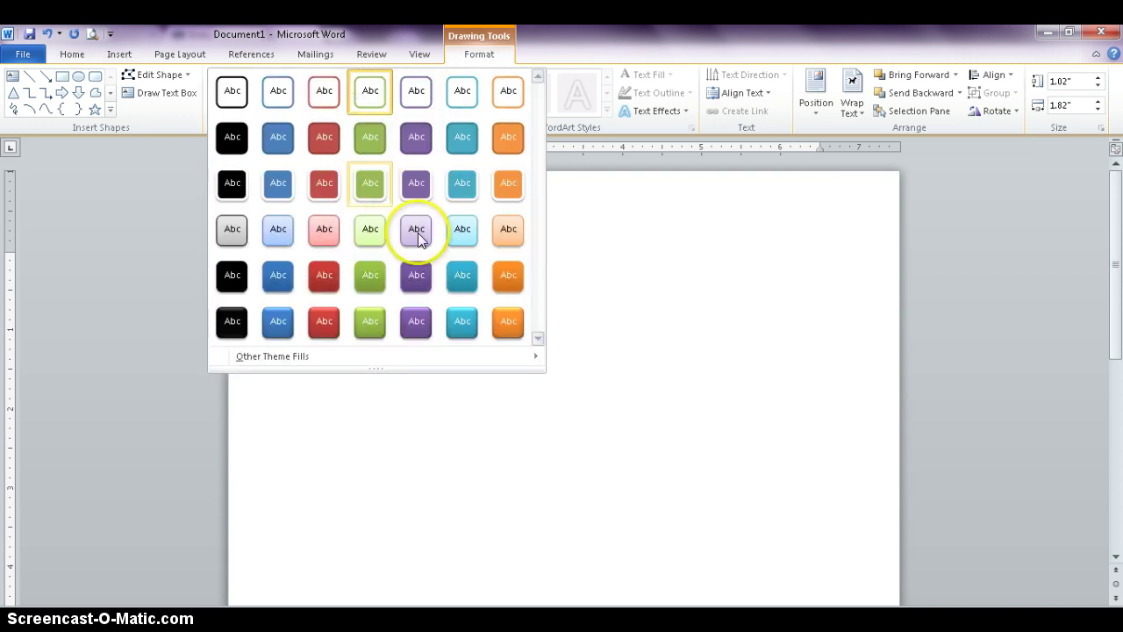
left_click(371, 228)
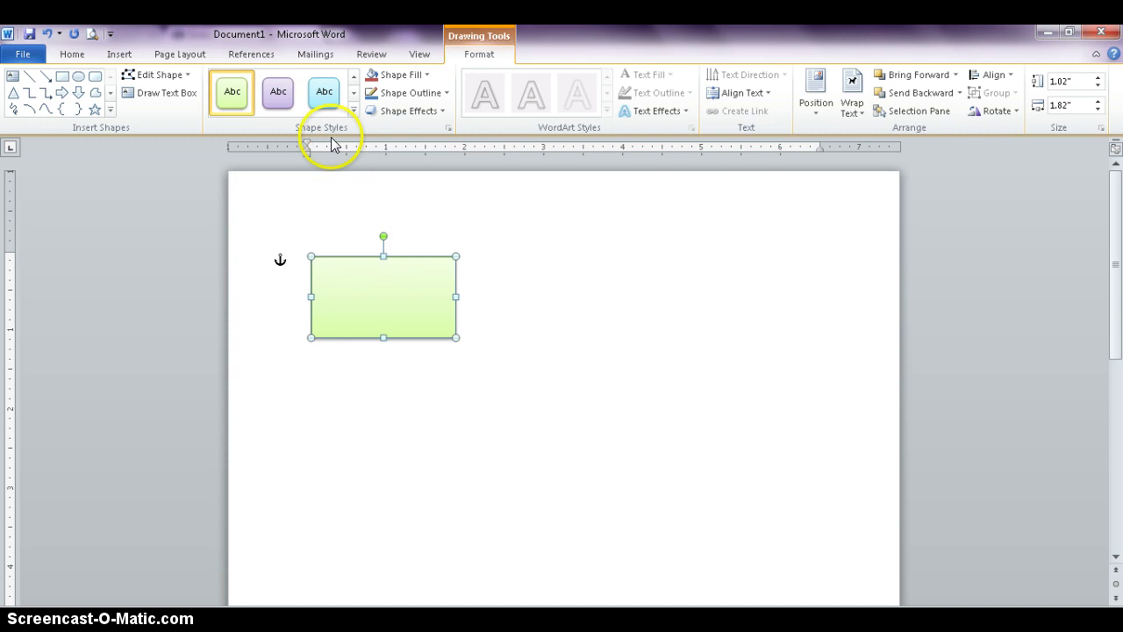
- Apply the blue outline preset style to the rectangle and fill it with the standard light green color
left_click(354, 110)
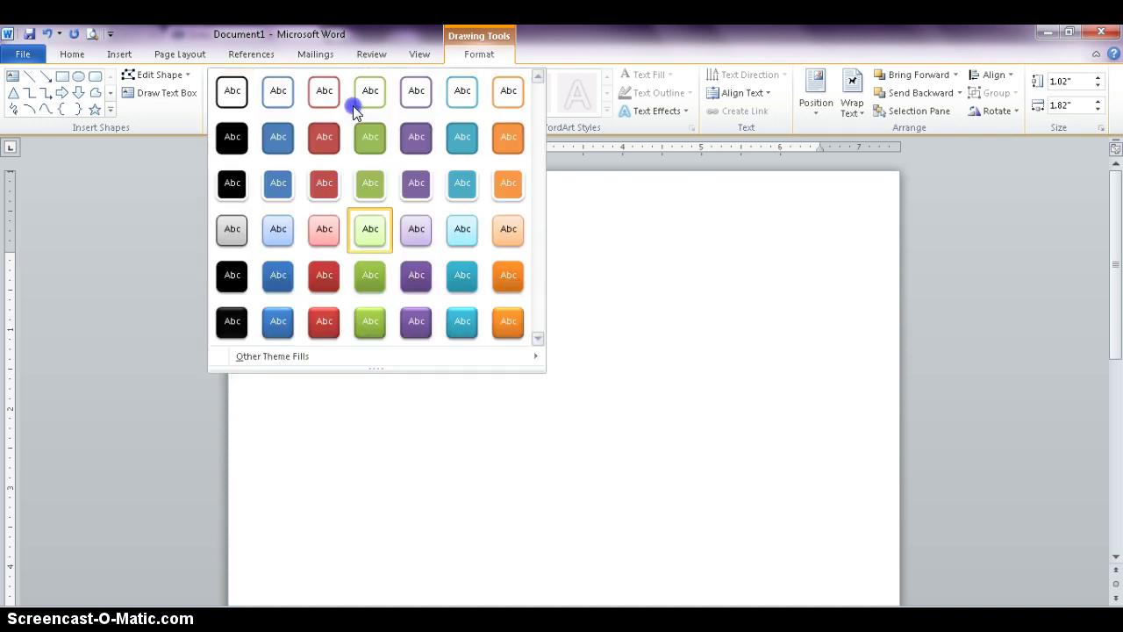
left_click(279, 93)
left_click(414, 76)
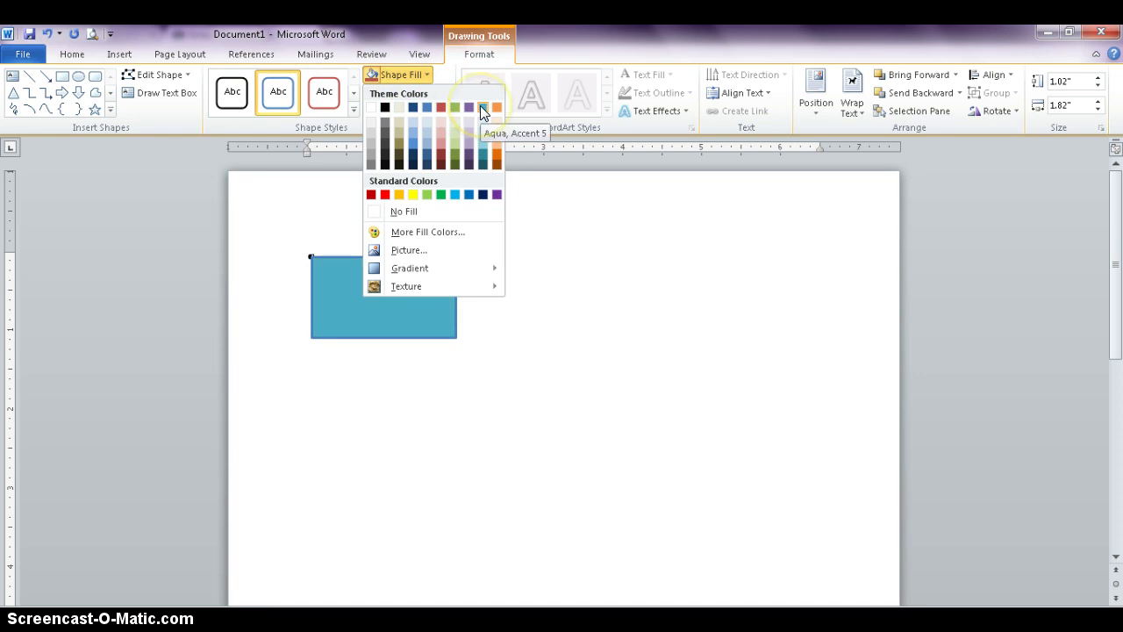
left_click(429, 194)
- Give the rectangle the darkest aqua theme outline color and an outer shadow cast straight below it
left_click(419, 92)
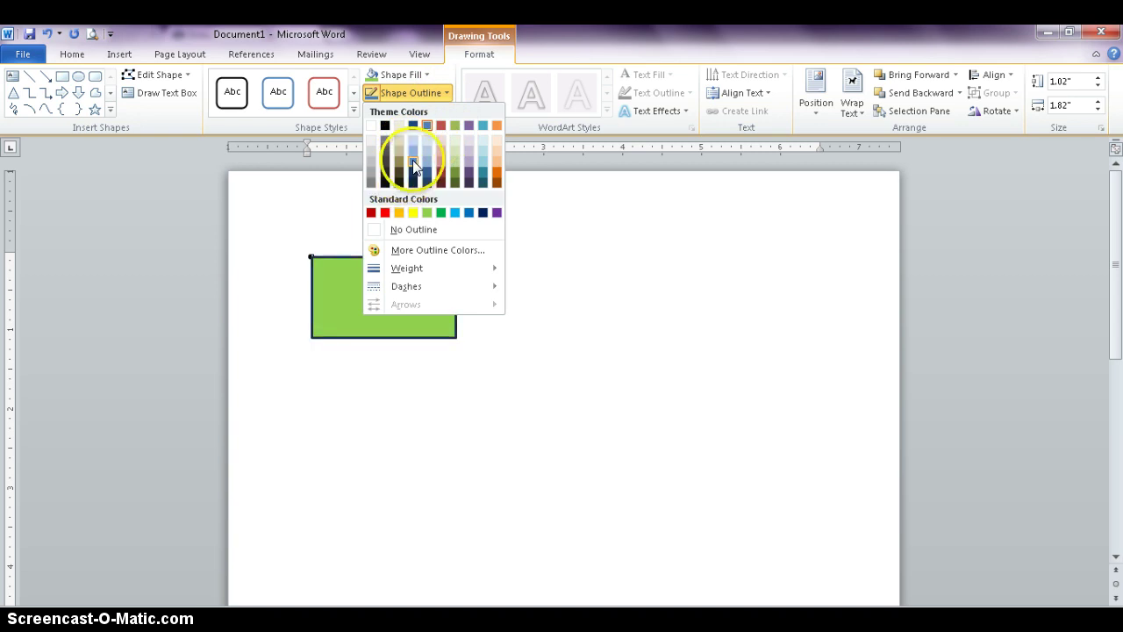
left_click(482, 186)
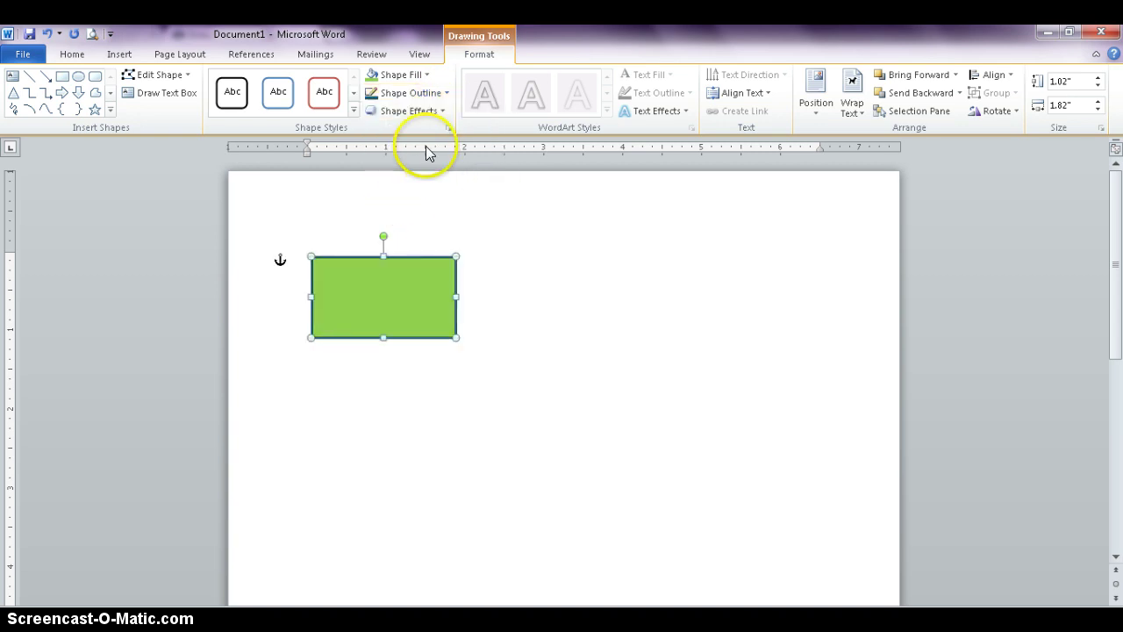
left_click(441, 114)
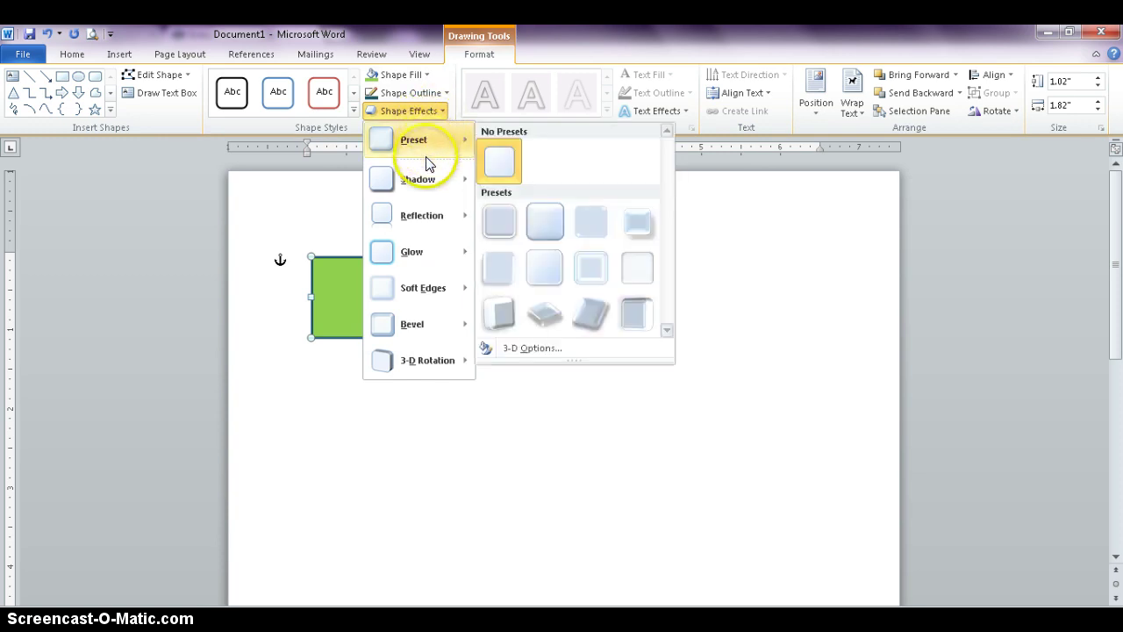
mouse_move(428, 193)
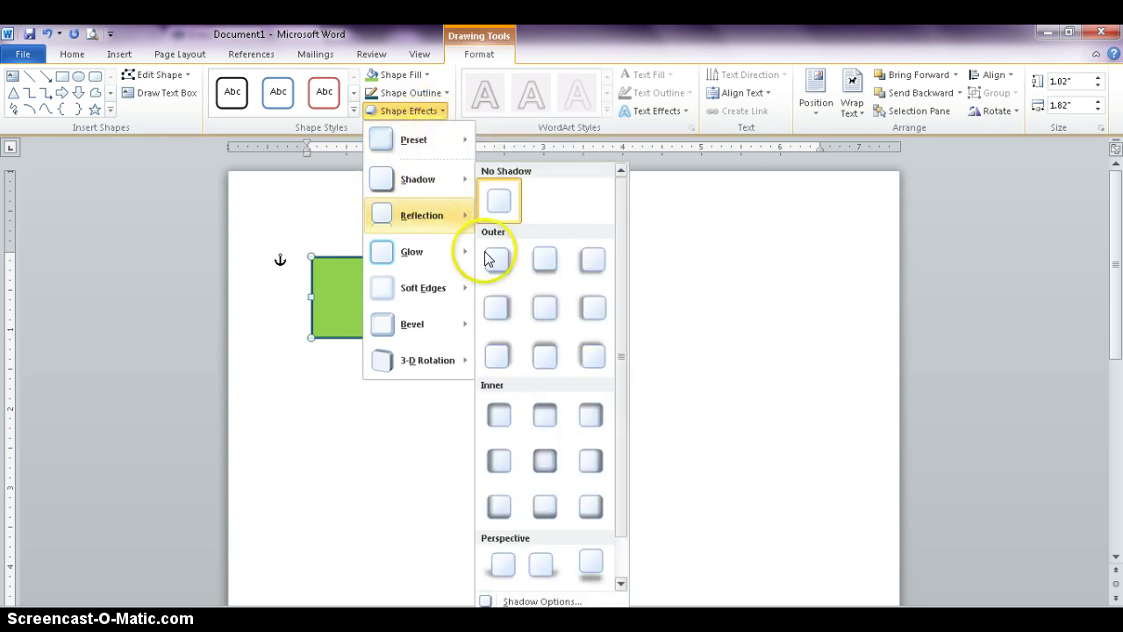
left_click(548, 263)
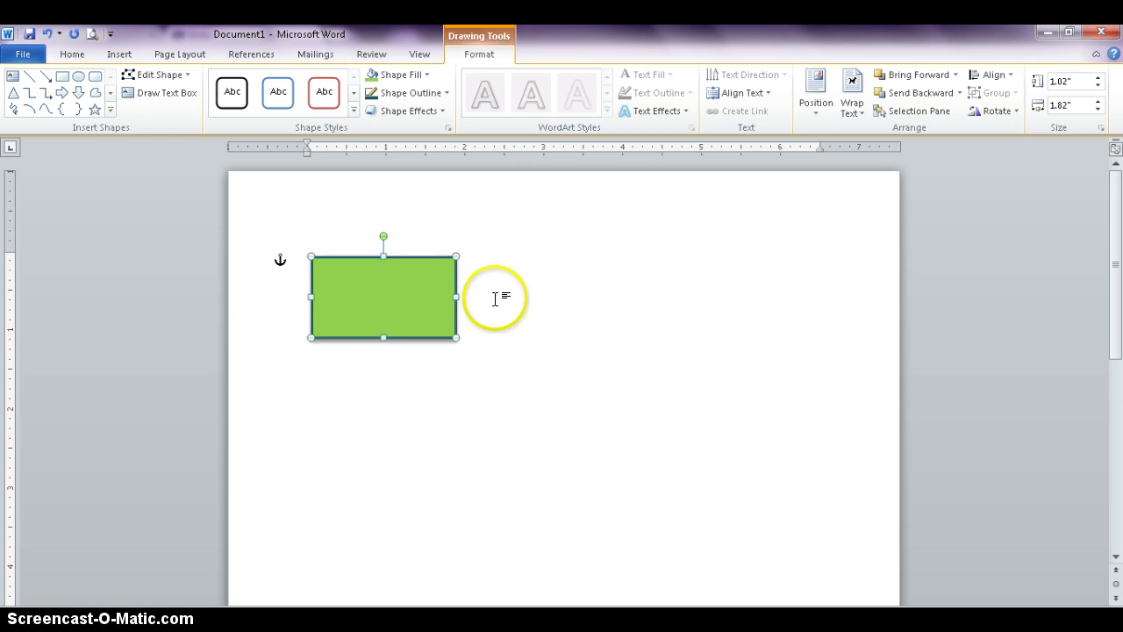
- Apply the first Bevel preset to the green rectangle and deselect it
left_click(433, 96)
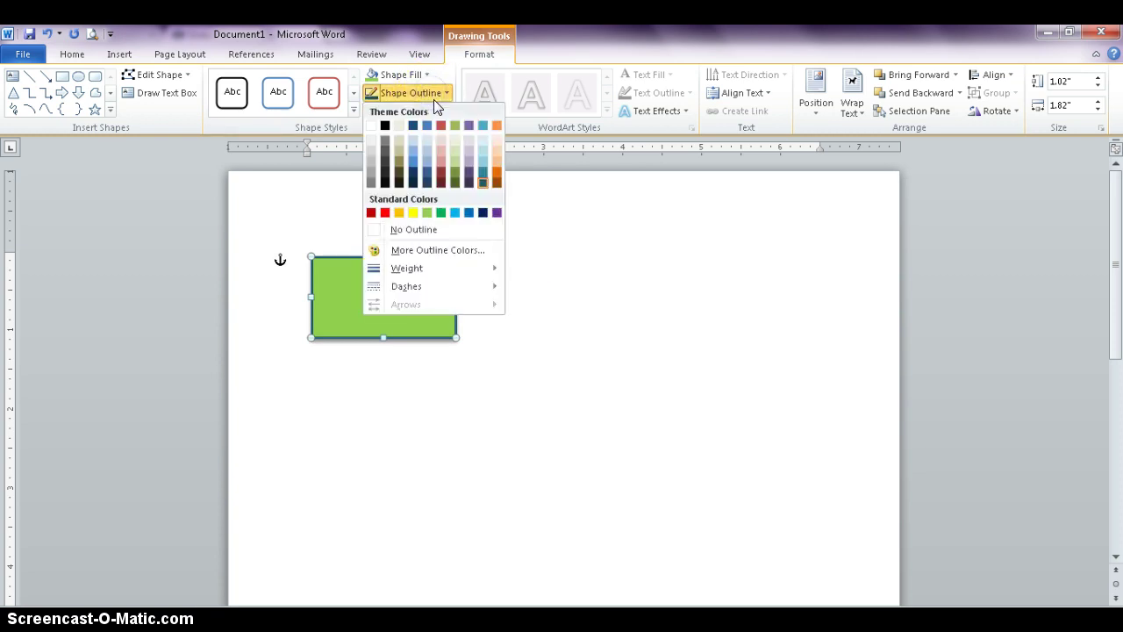
left_click(347, 130)
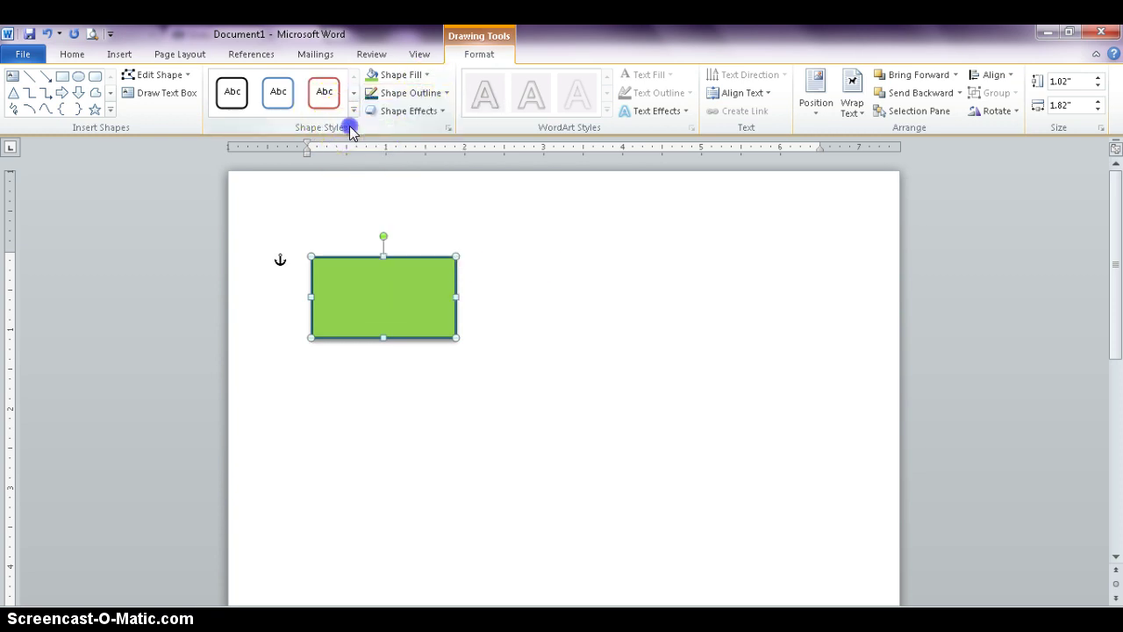
left_click(409, 110)
mouse_move(428, 321)
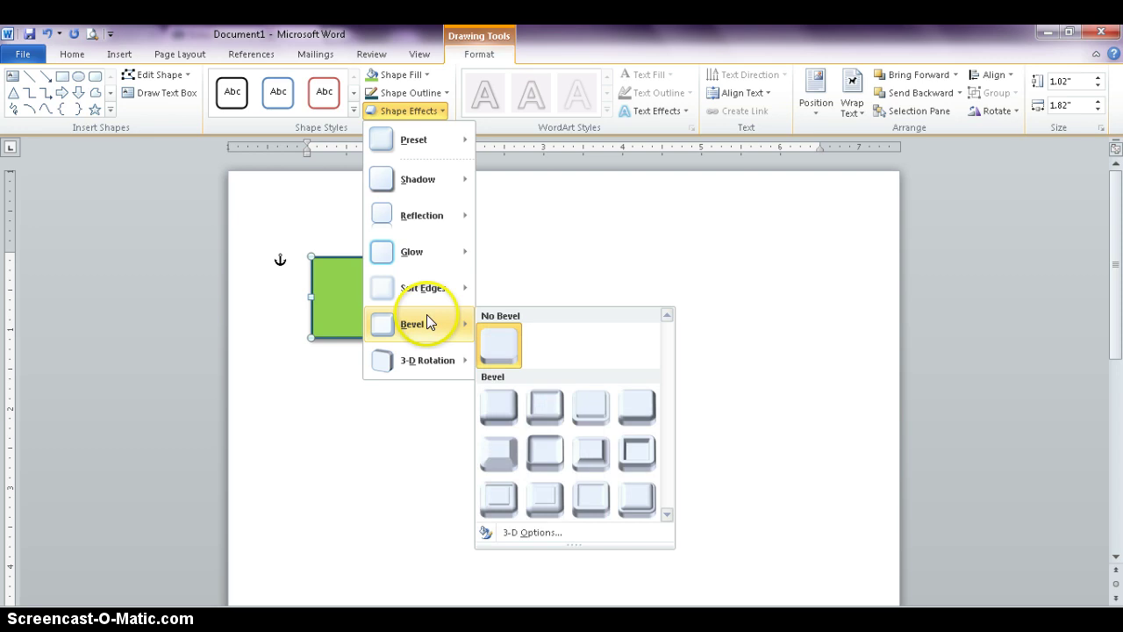
left_click(499, 403)
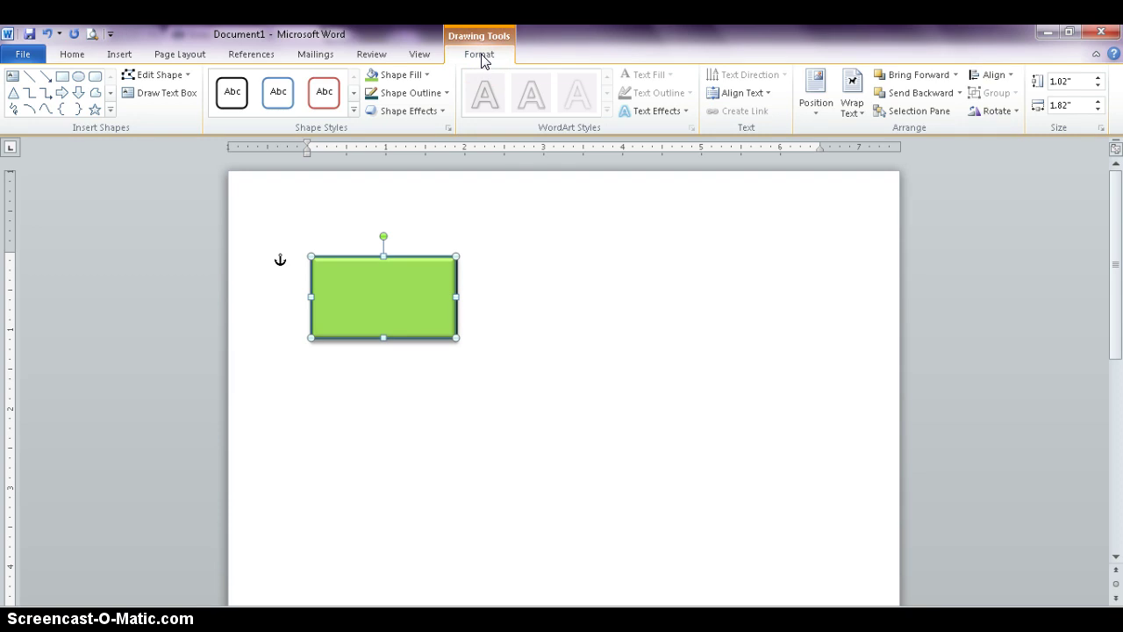
left_click(562, 266)
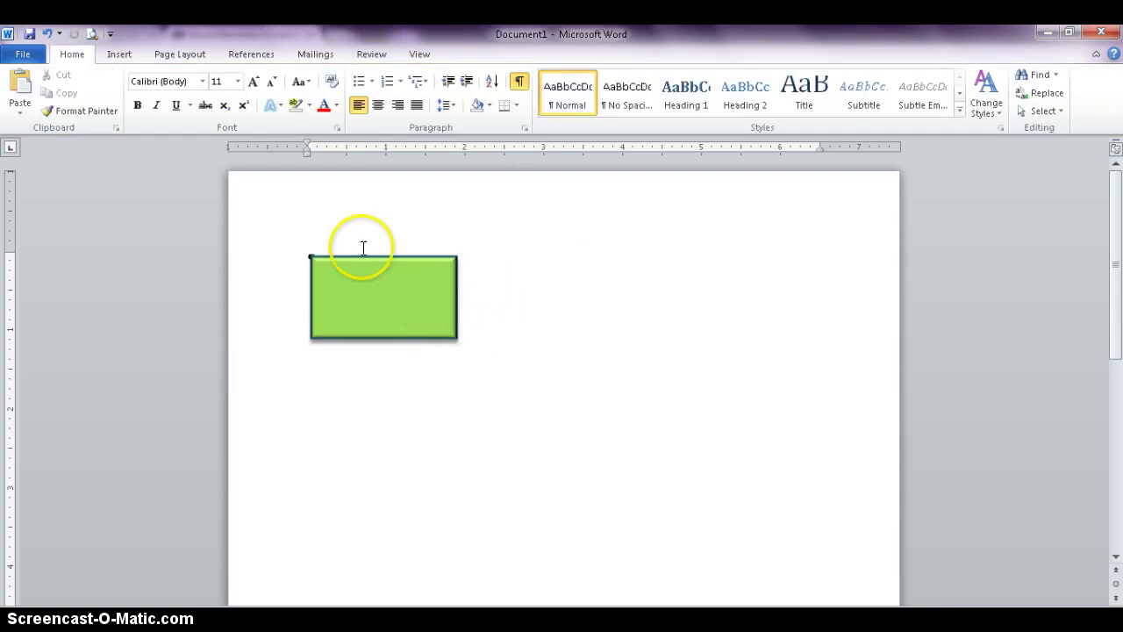
- Draw a lightning bolt about 2.26" high and 1.71" wide to the right of the rectangle
left_click(120, 54)
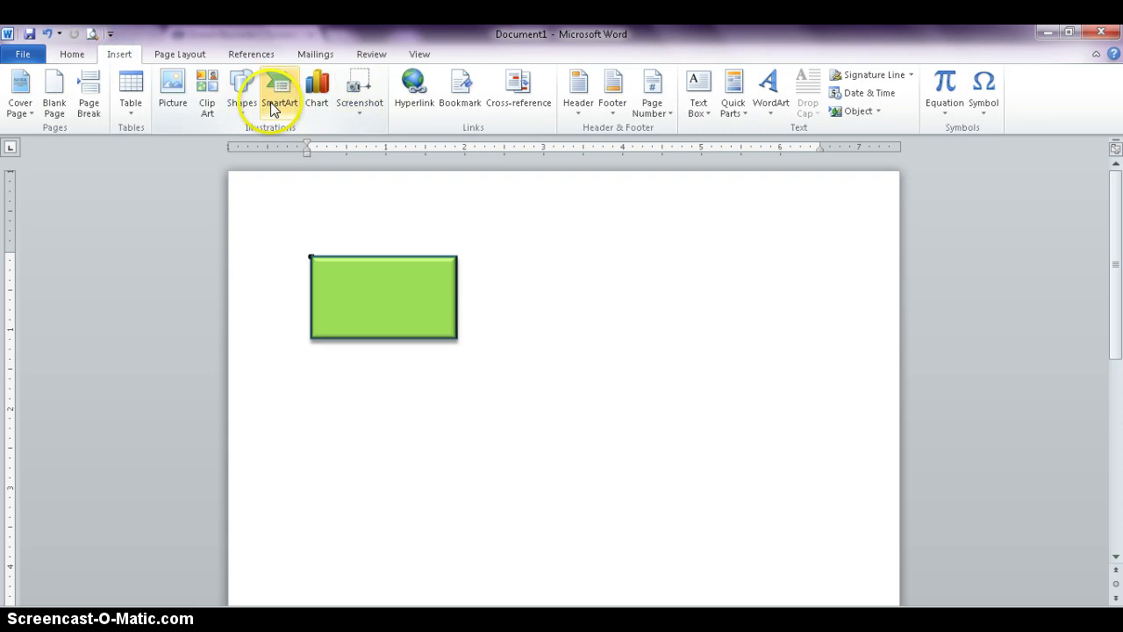
left_click(242, 98)
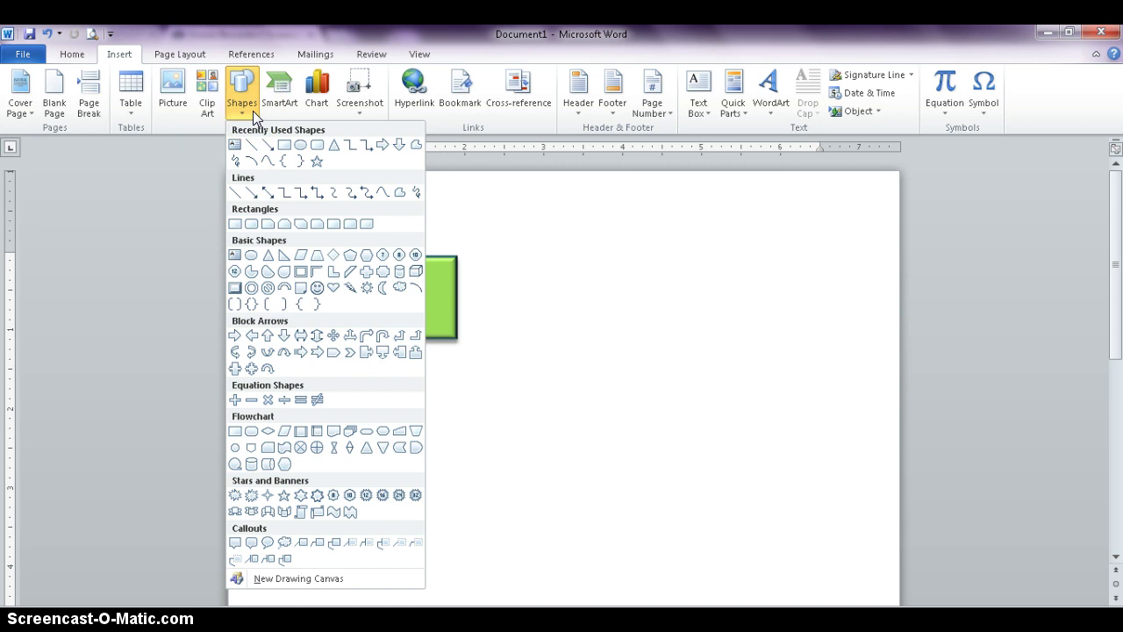
left_click(351, 289)
mouse_move(508, 250)
left_mouse_down()
mouse_move(546, 269)
mouse_move(602, 378)
mouse_move(645, 426)
left_mouse_up()
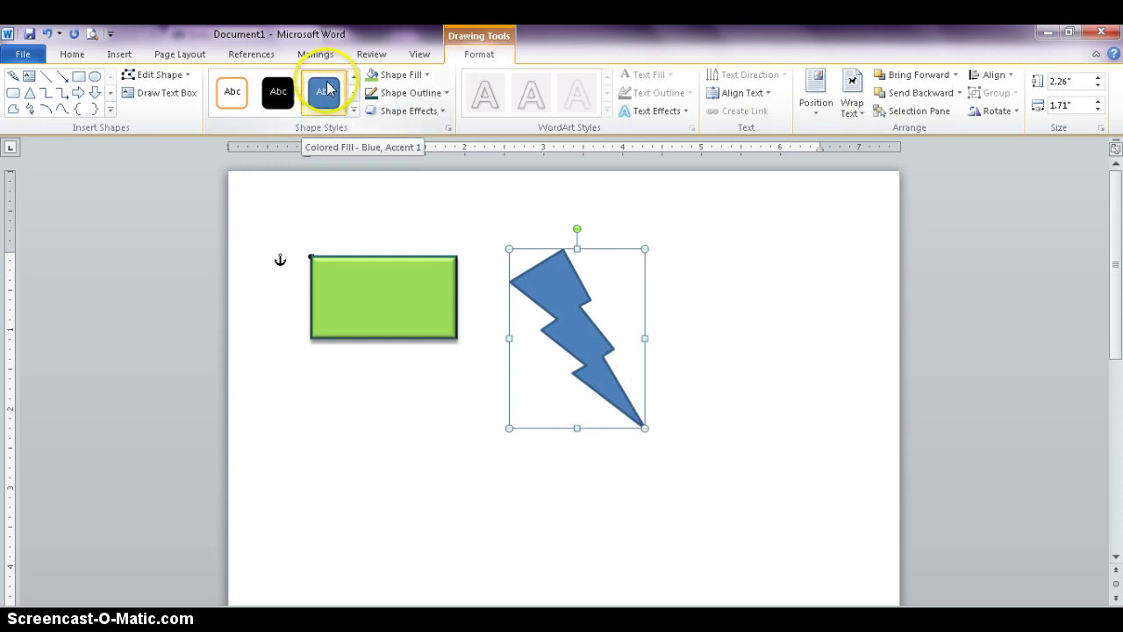
- Set both the fill and the outline of the lightning bolt to standard yellow
left_click(425, 76)
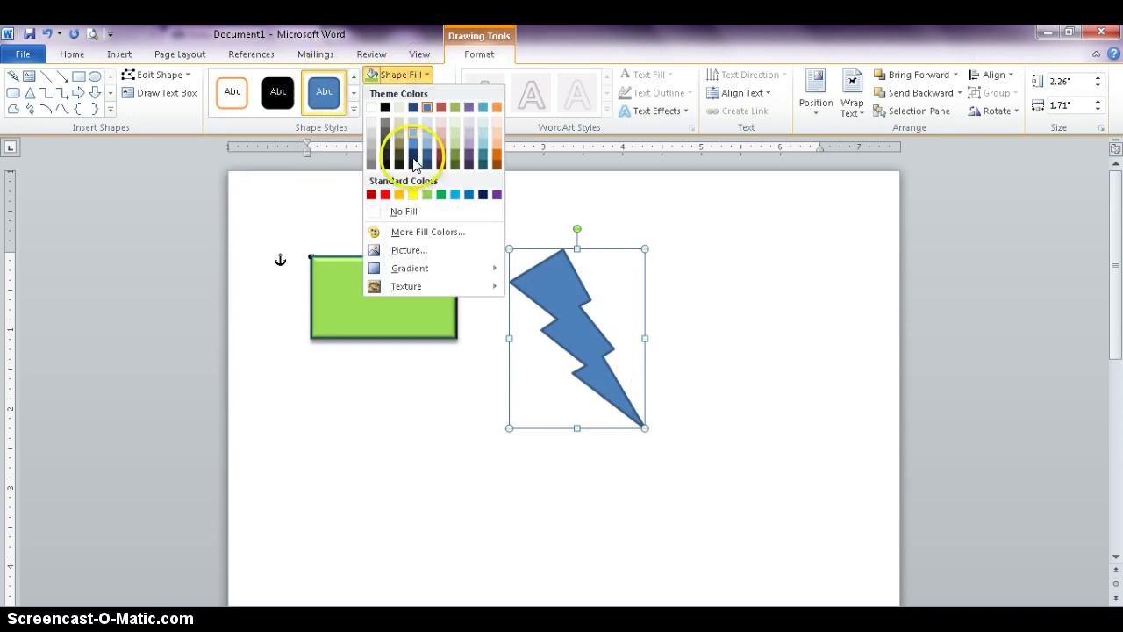
left_click(412, 194)
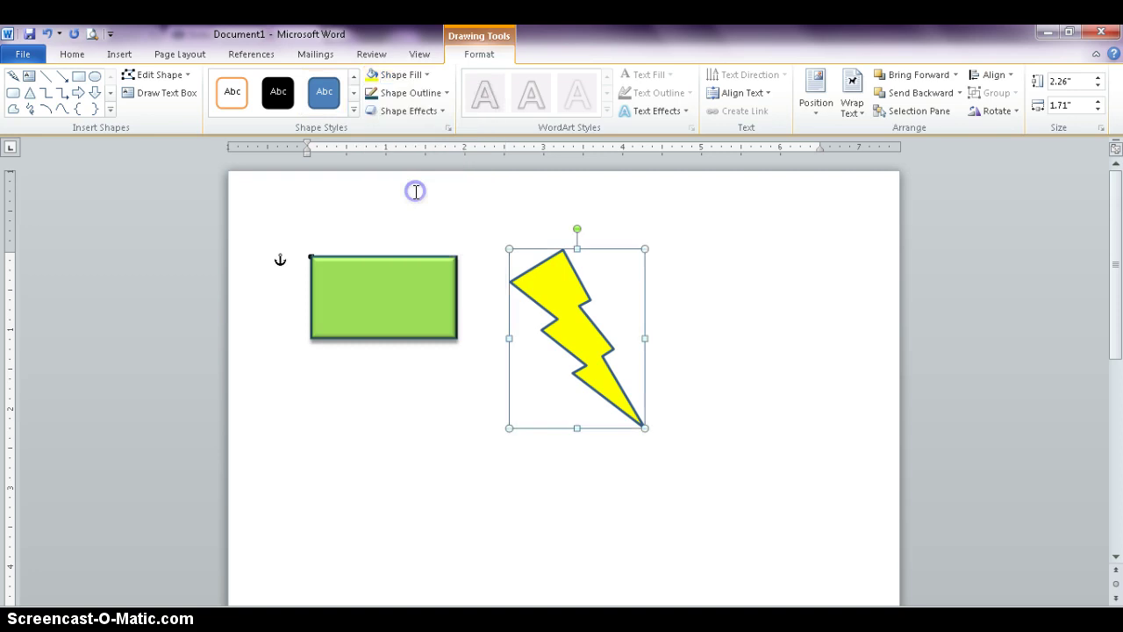
left_click(406, 92)
left_click(413, 214)
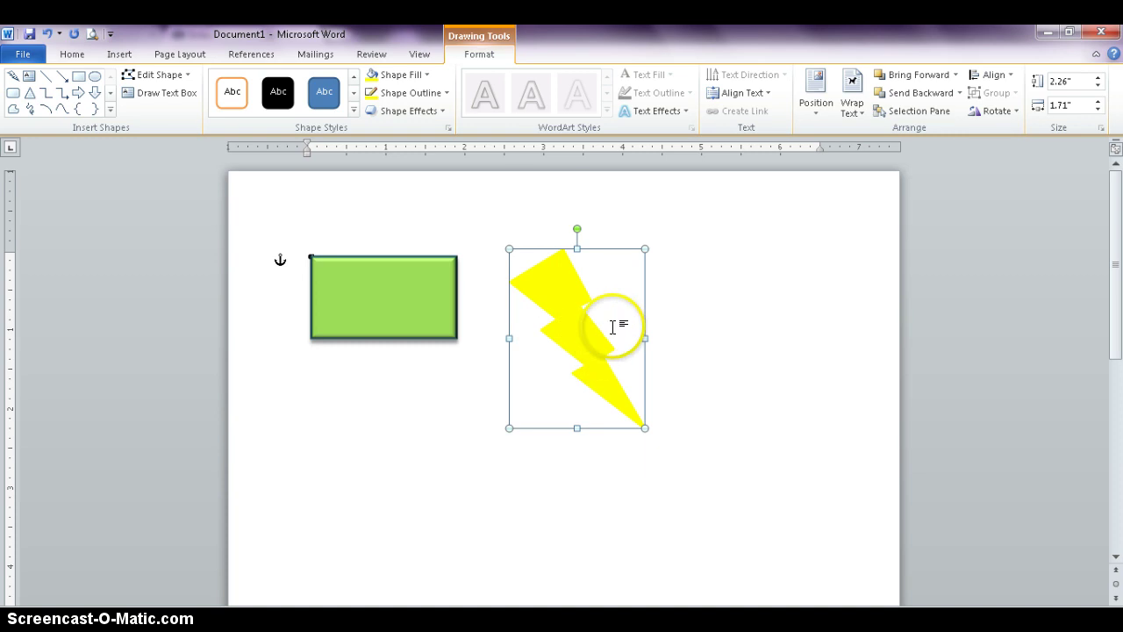
left_click(591, 251)
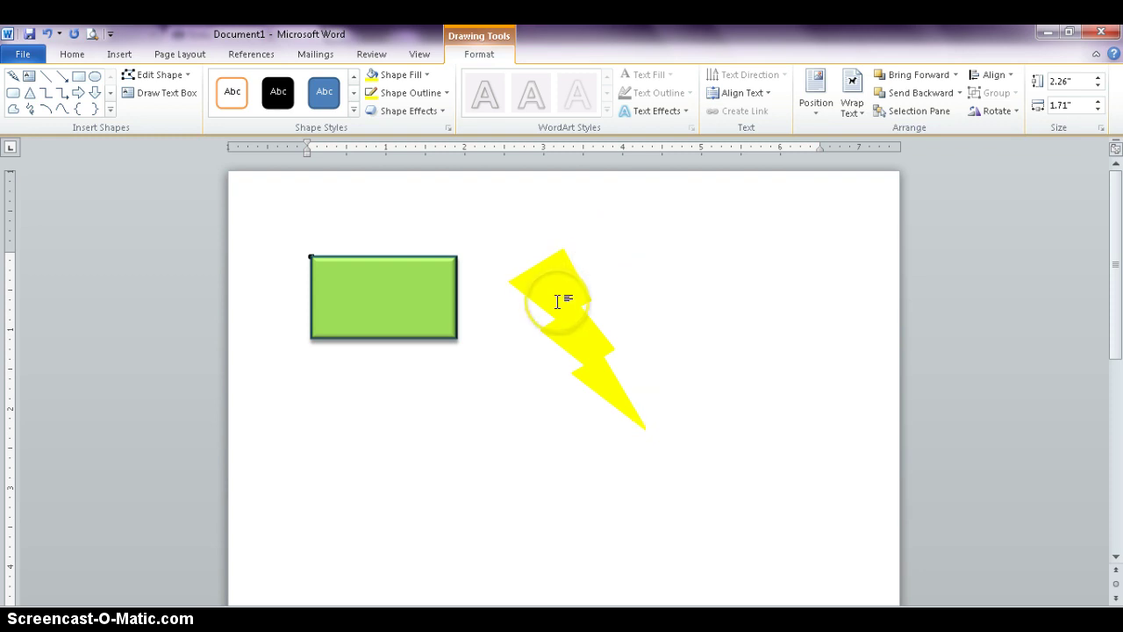
- Copy the yellow lightning bolt, paste it, and move the duplicate to the right of the original
left_click(535, 278)
right_click(542, 284)
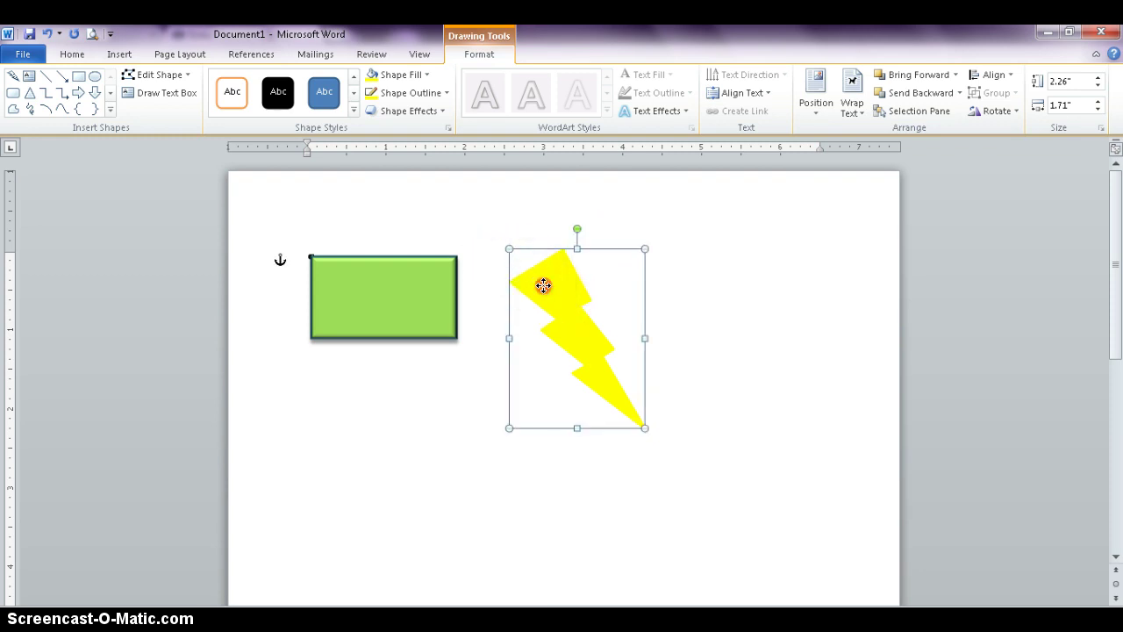
left_click(576, 316)
left_click(722, 308)
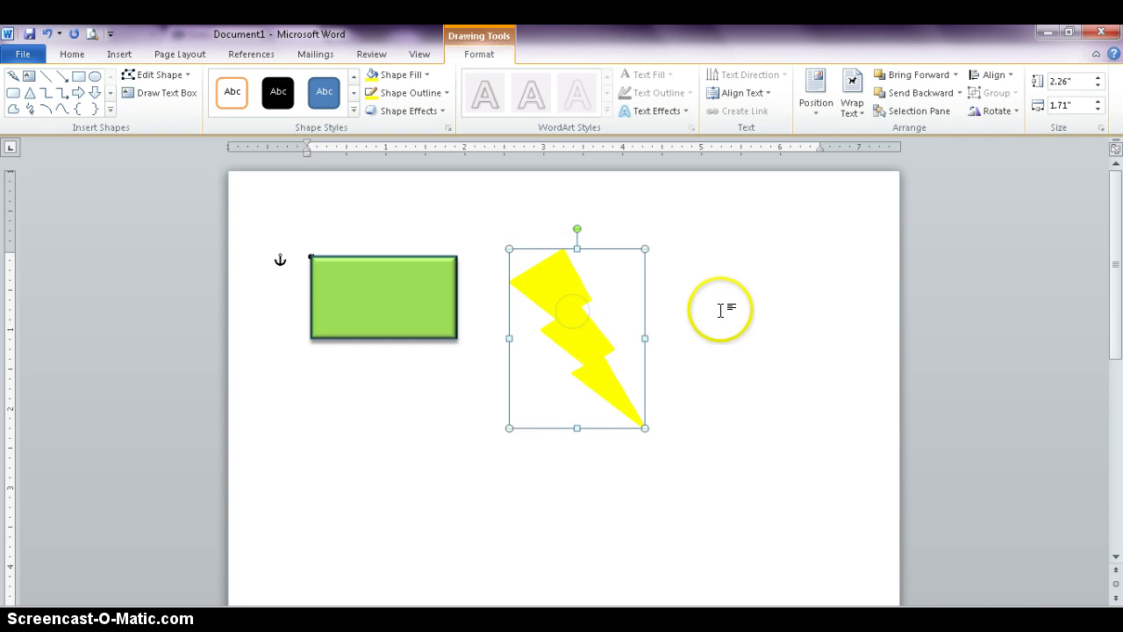
right_click(722, 313)
left_click(755, 376)
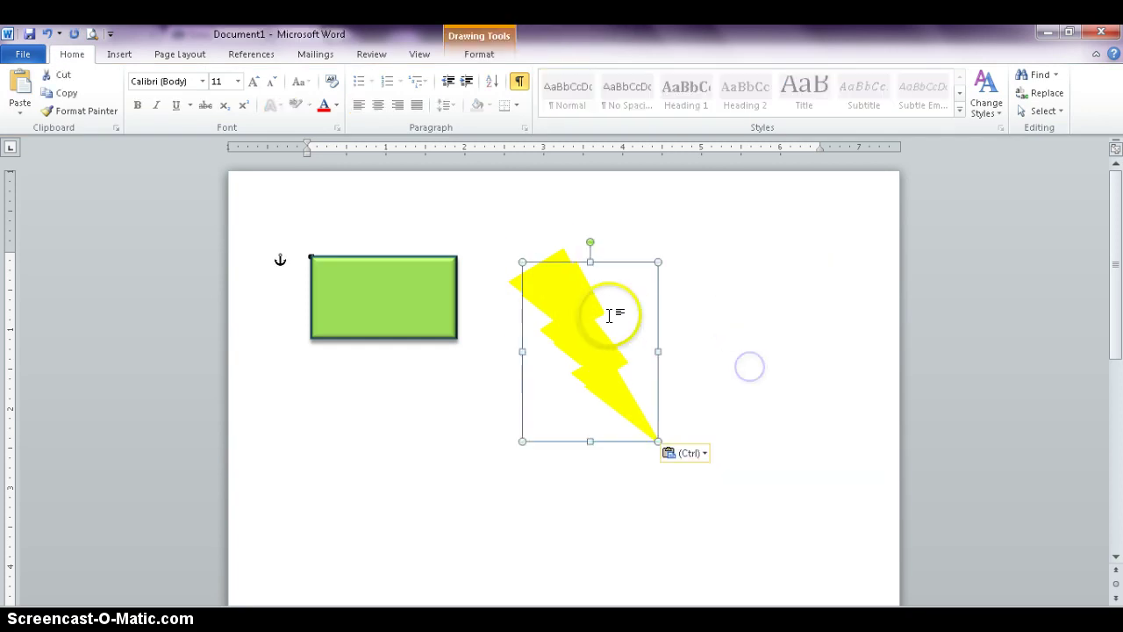
left_click_drag(646, 298, 703, 295)
left_click(706, 311)
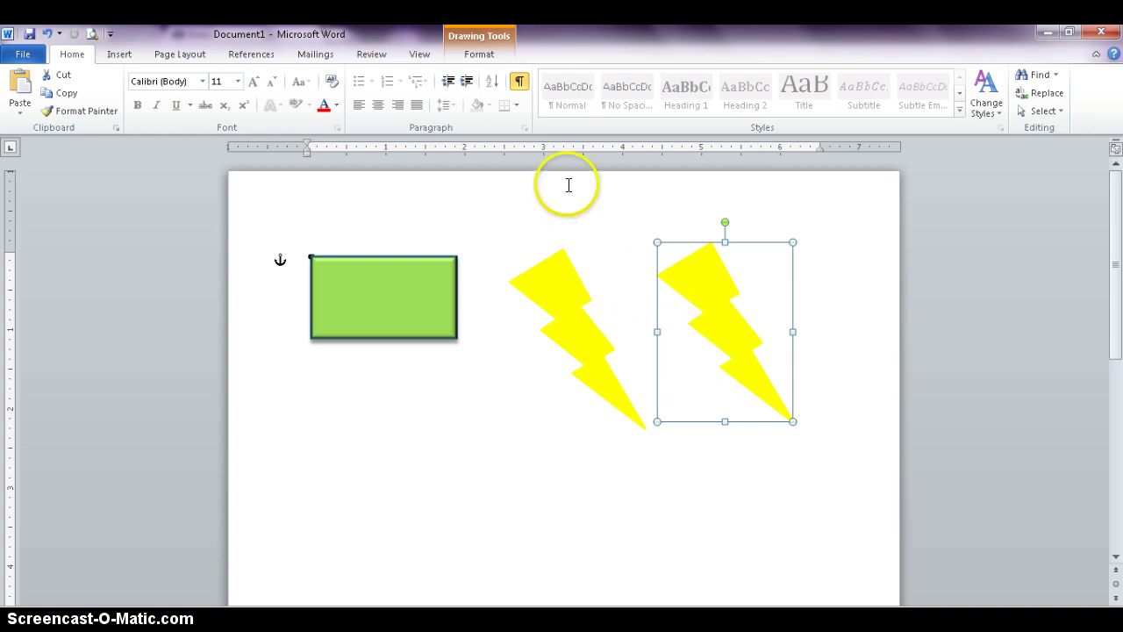
- Flip the duplicated lightning bolt horizontally, line it up level with the original bolt, and deselect it
left_click(479, 53)
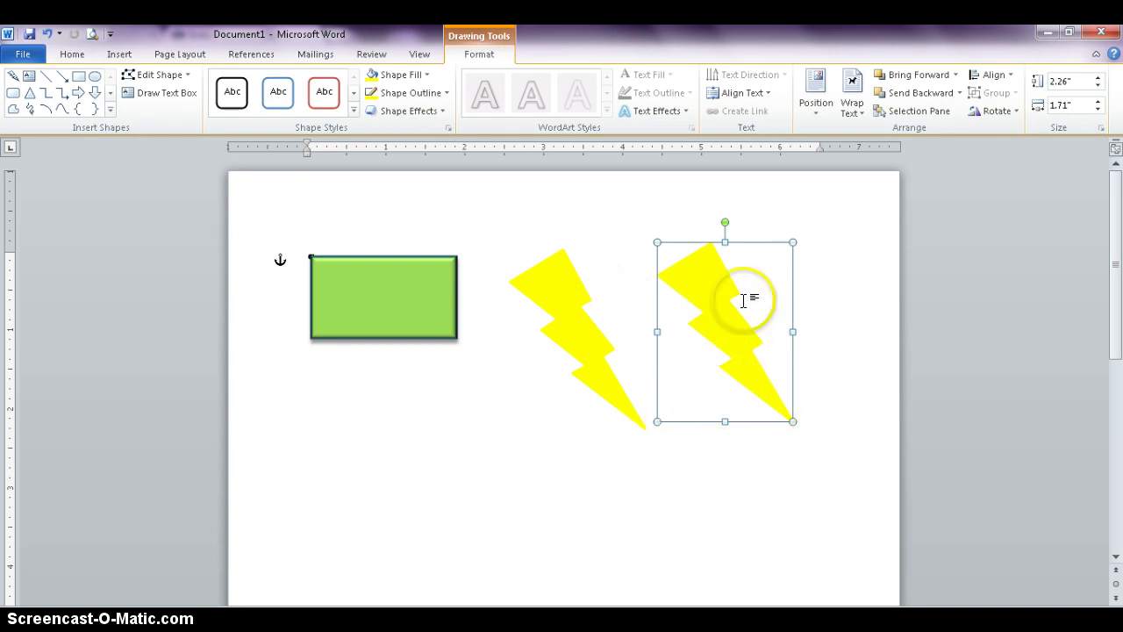
mouse_move(725, 223)
left_mouse_down()
mouse_move(626, 295)
mouse_move(699, 366)
mouse_move(645, 301)
mouse_move(705, 228)
mouse_move(747, 231)
mouse_move(725, 235)
left_mouse_up()
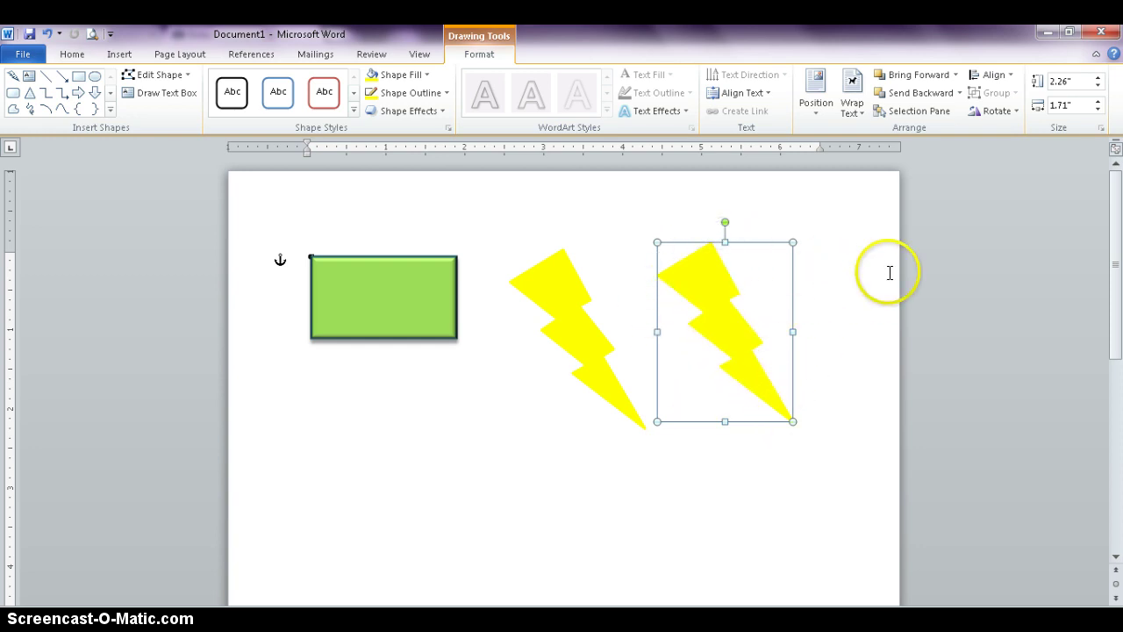
left_click(1017, 111)
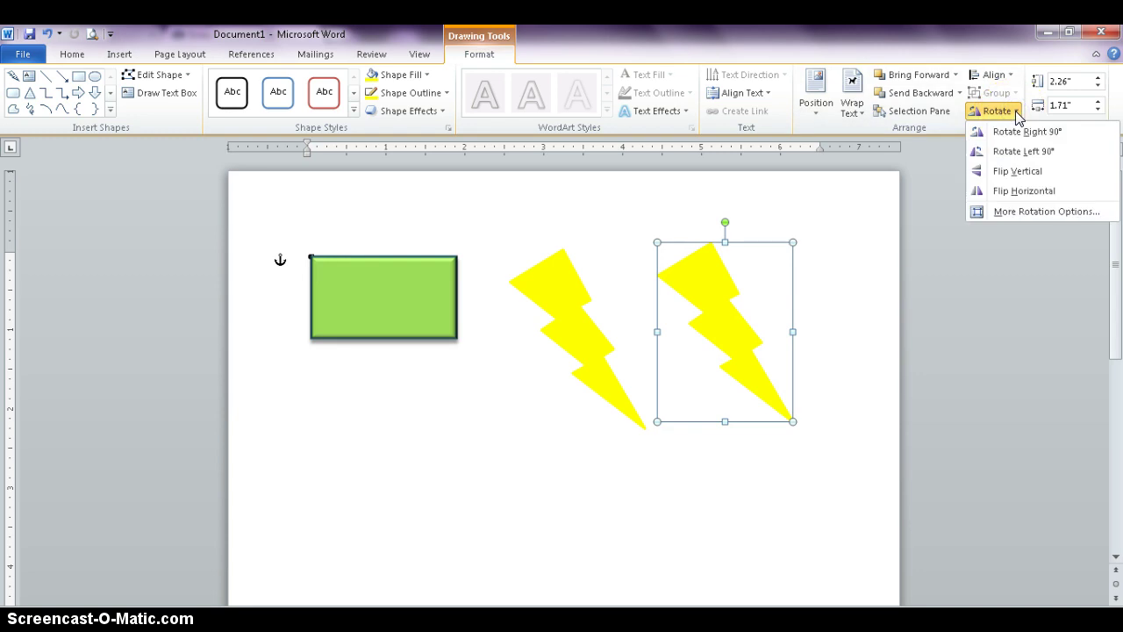
left_click(1018, 172)
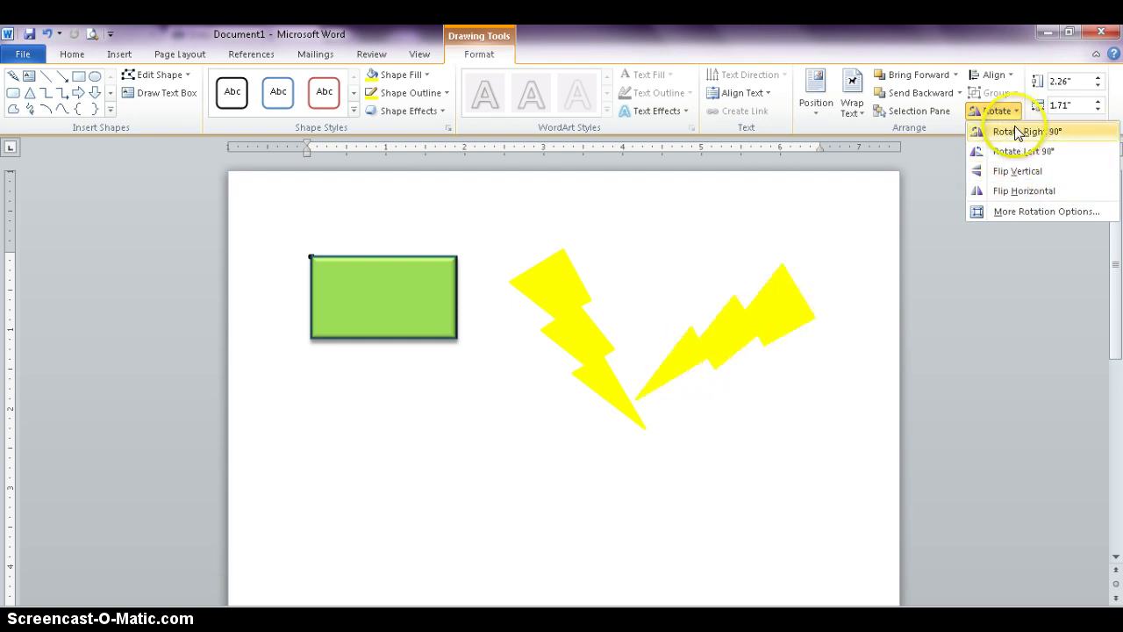
left_click(1016, 191)
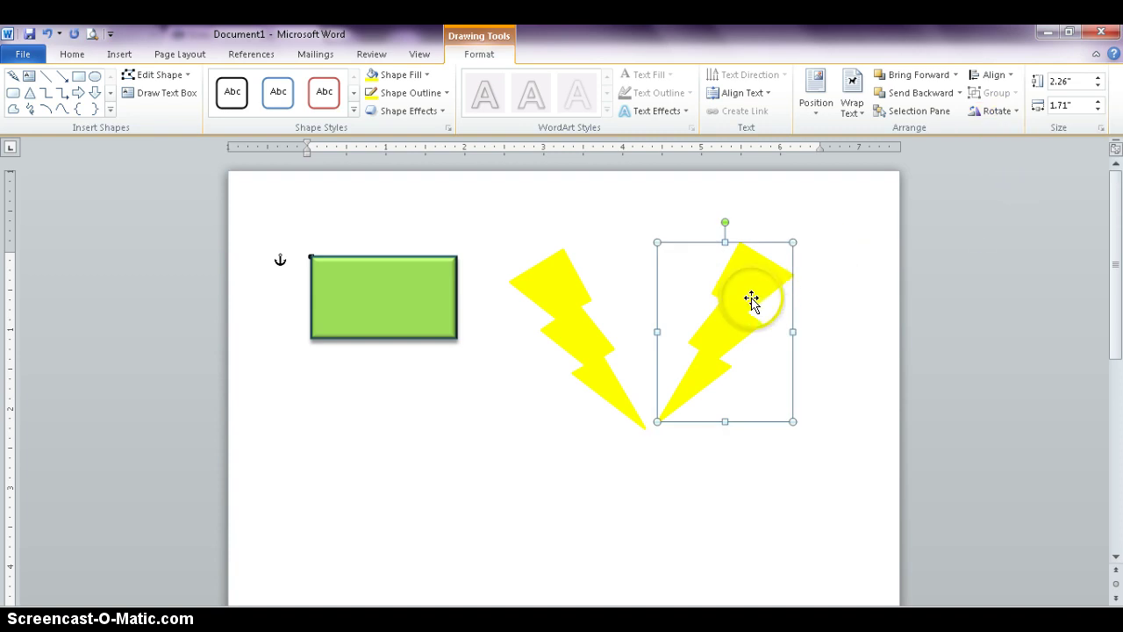
left_click_drag(752, 306, 752, 313)
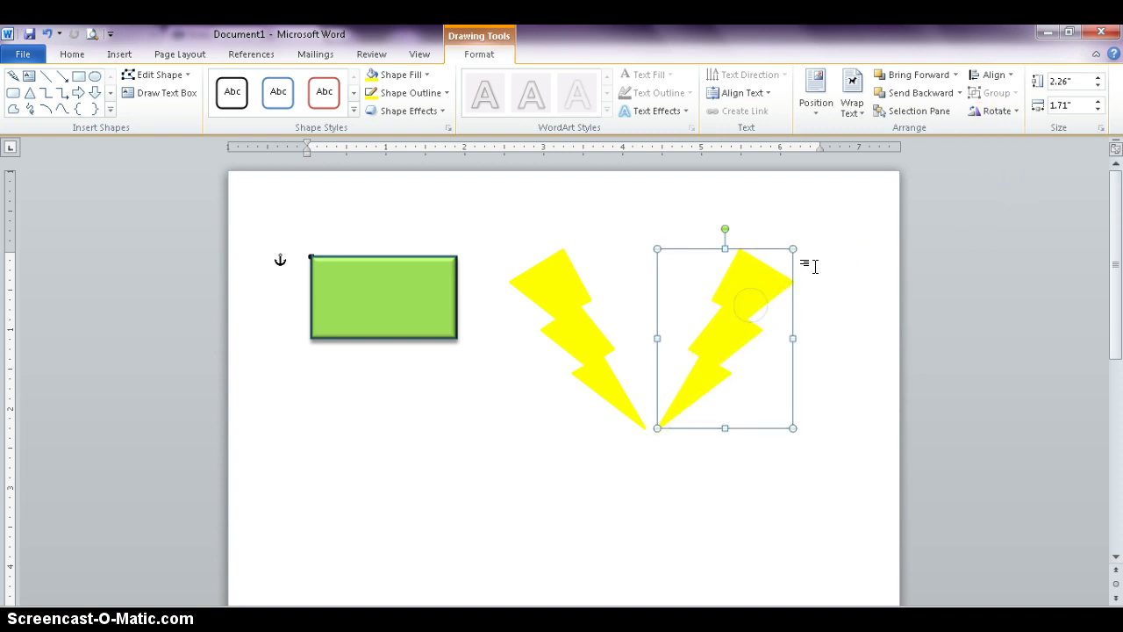
left_click(860, 266)
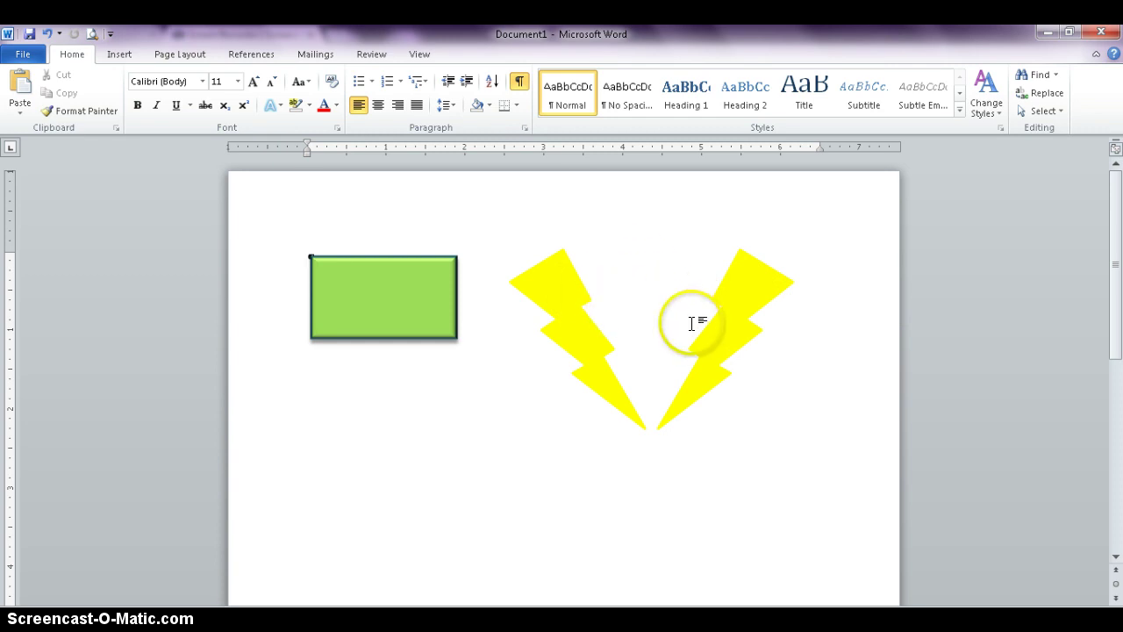
- Insert WordArt using the light blue outlined style in the second row, fourth column of the gallery
left_click(569, 307)
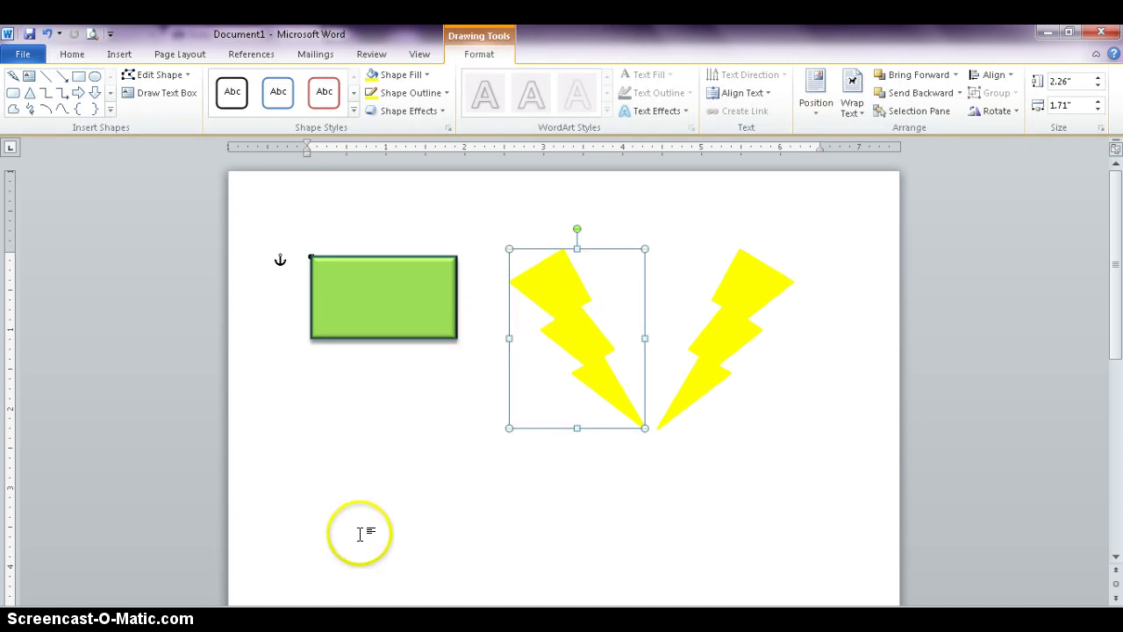
scroll(359, 468, "down", 3)
left_click(339, 370)
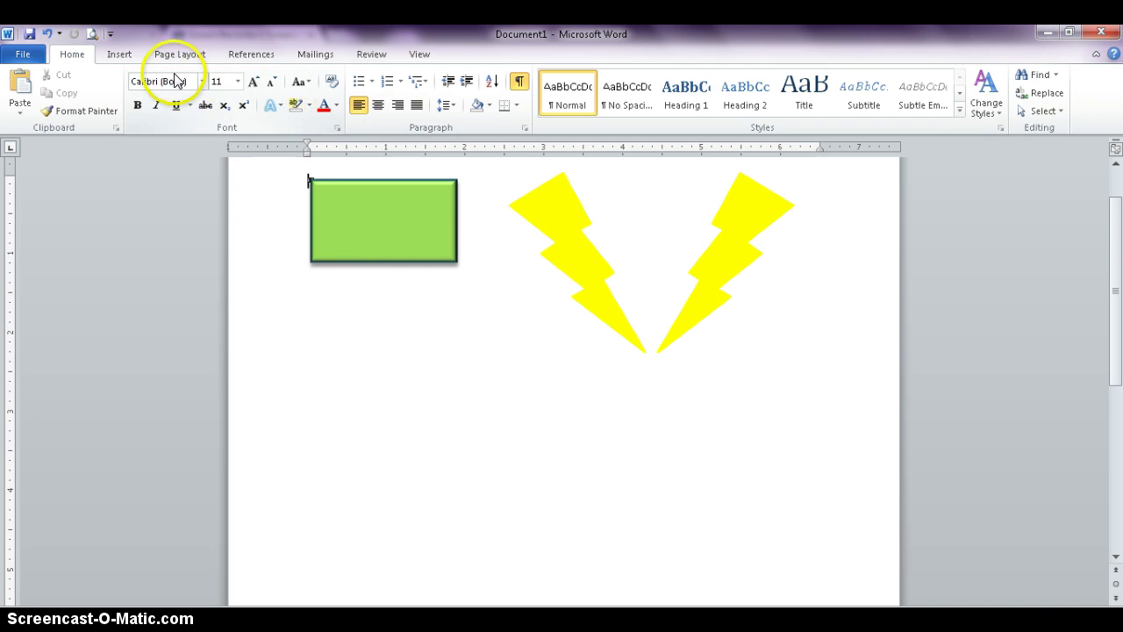
left_click(115, 56)
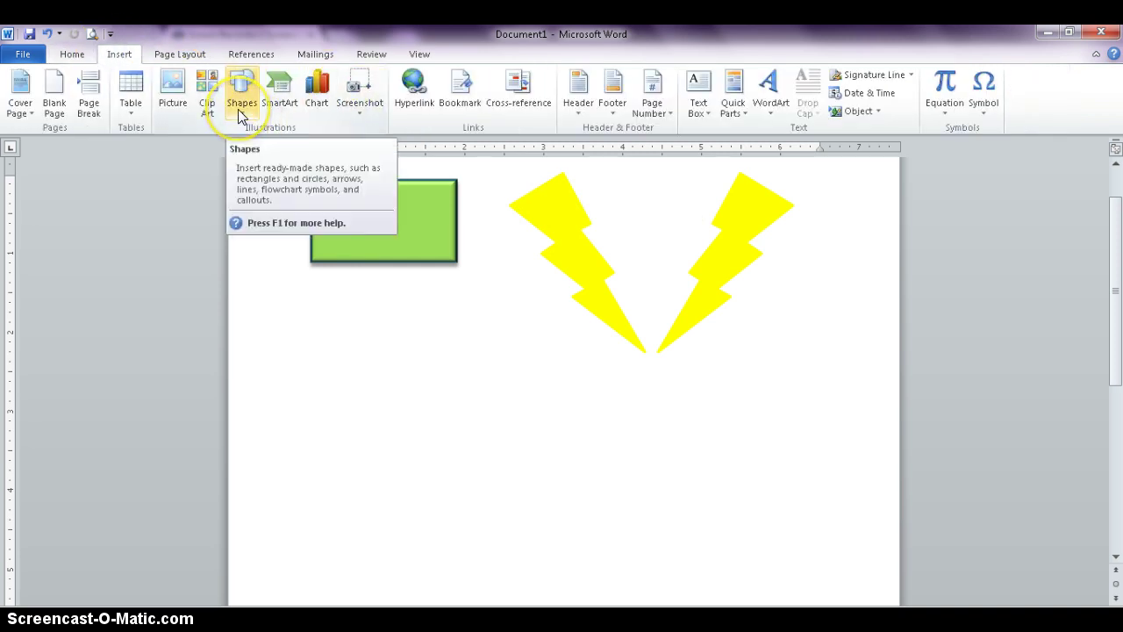
left_click(769, 95)
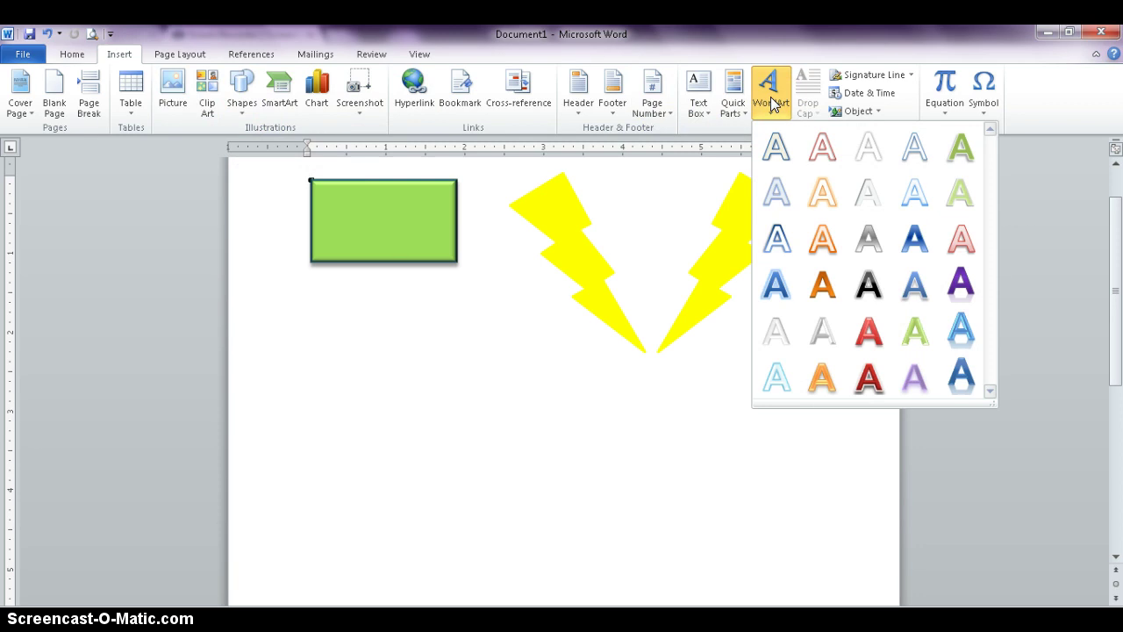
left_click(776, 147)
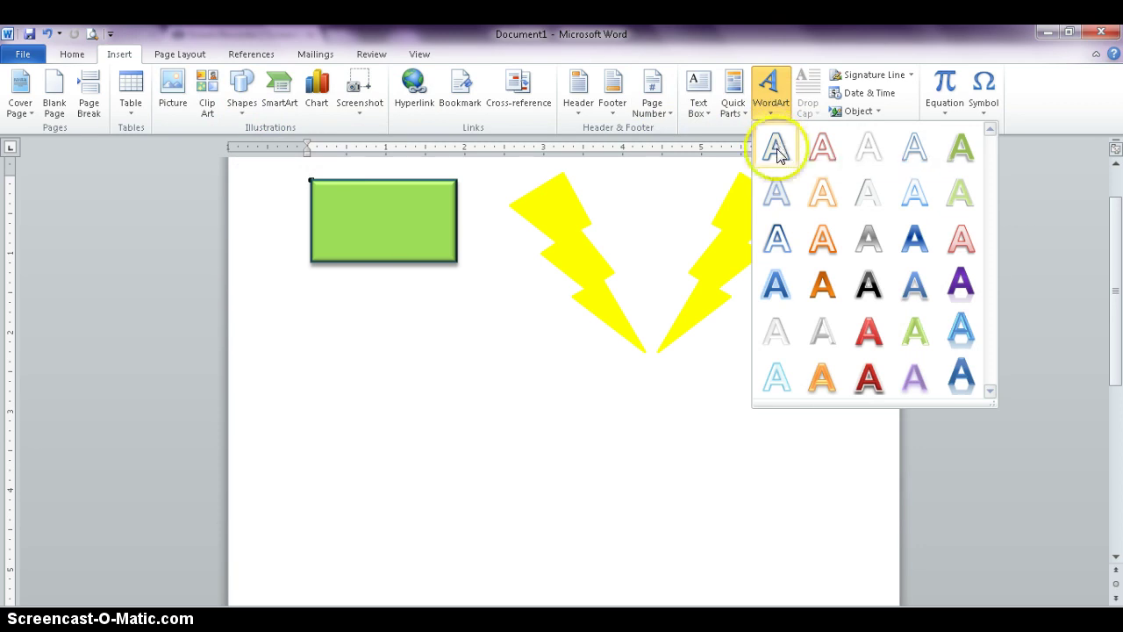
left_click(917, 191)
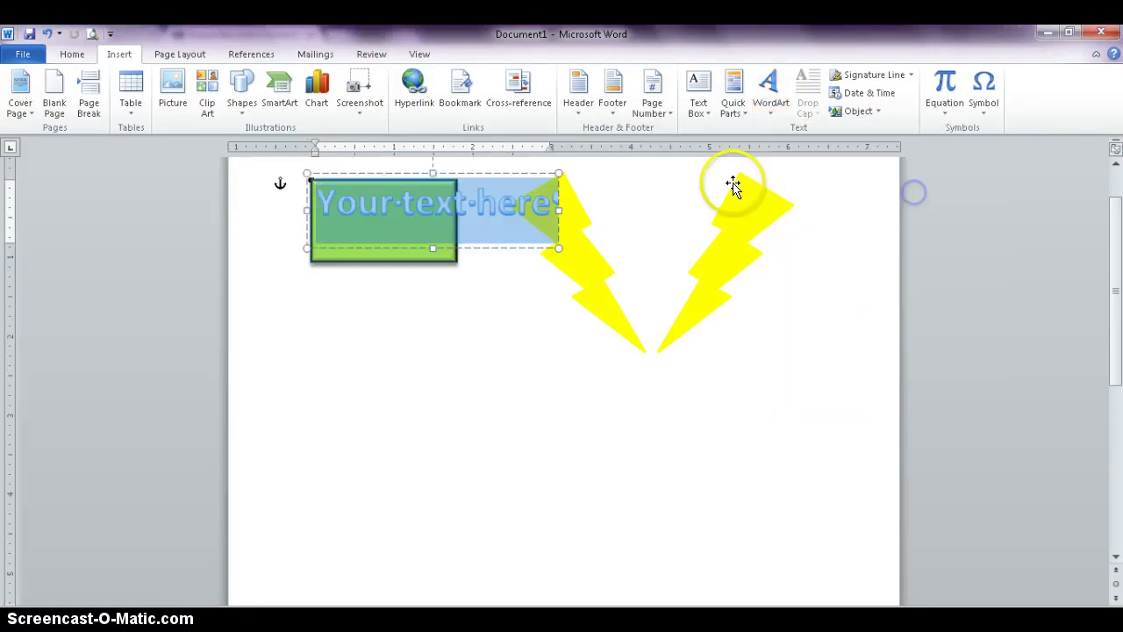
- Narrow the WordArt box to about 1.38" wide and position it between the two lightning bolts
left_click(550, 224)
left_click_drag(532, 176, 747, 183)
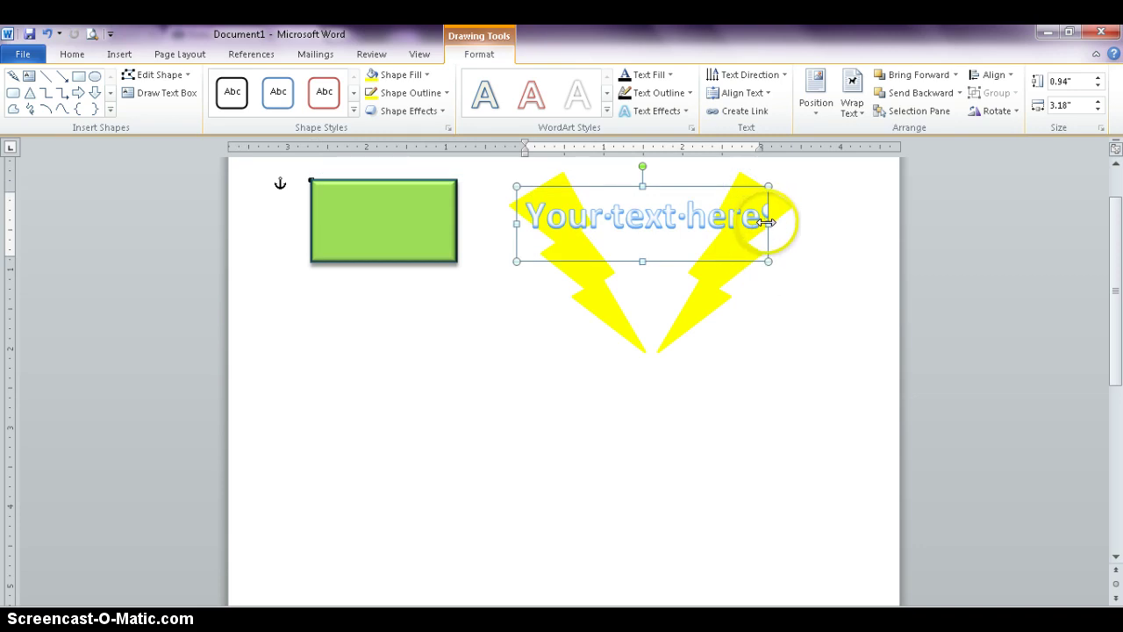
left_click_drag(688, 222, 688, 222)
left_click_drag(518, 250, 578, 249)
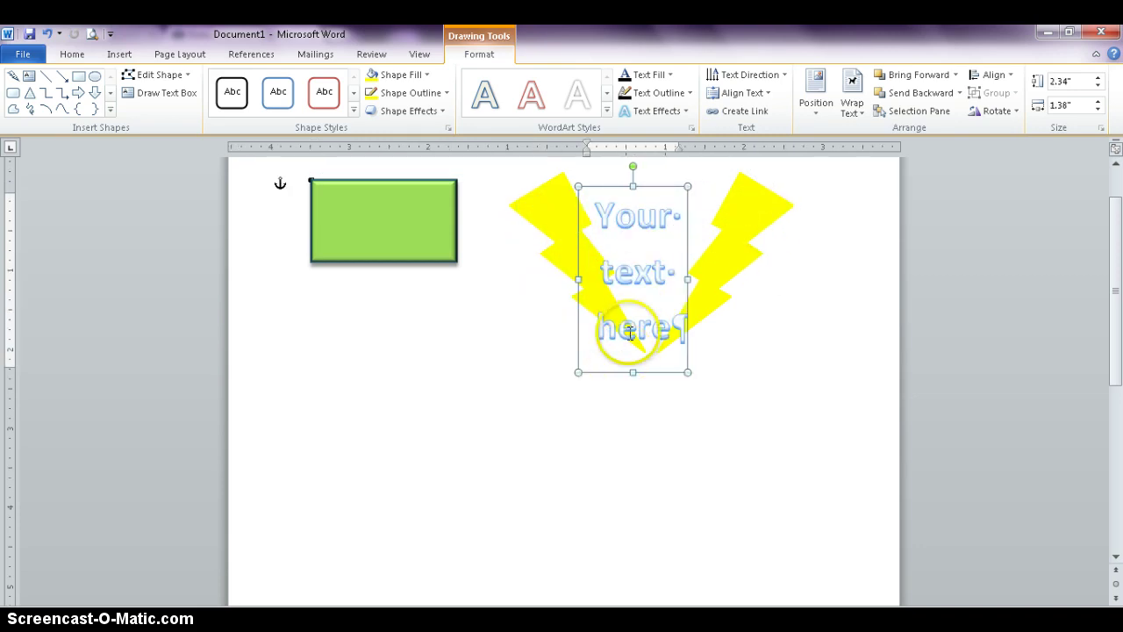
left_click_drag(647, 188, 664, 222)
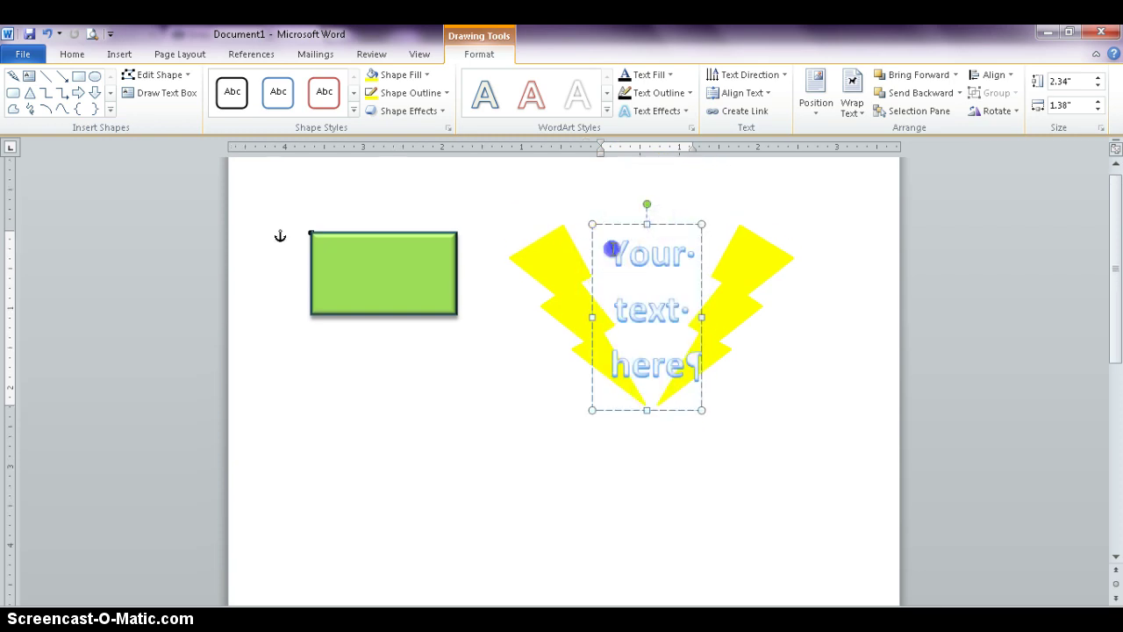
- Replace the WordArt placeholder text with "Lightening"
left_click_drag(612, 249, 684, 372)
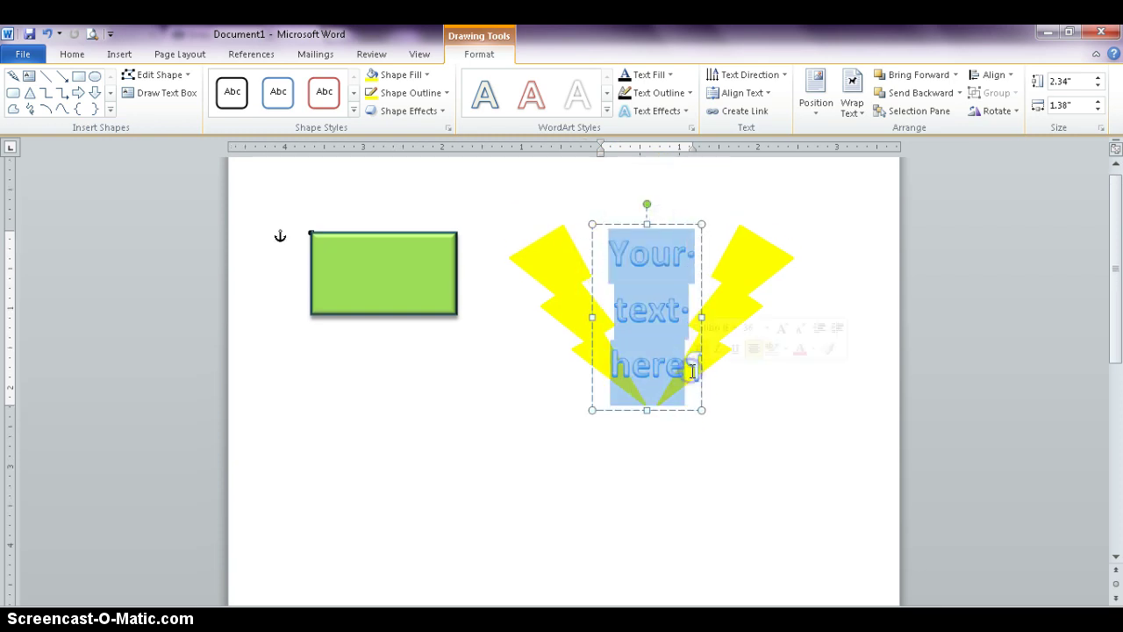
type("Light")
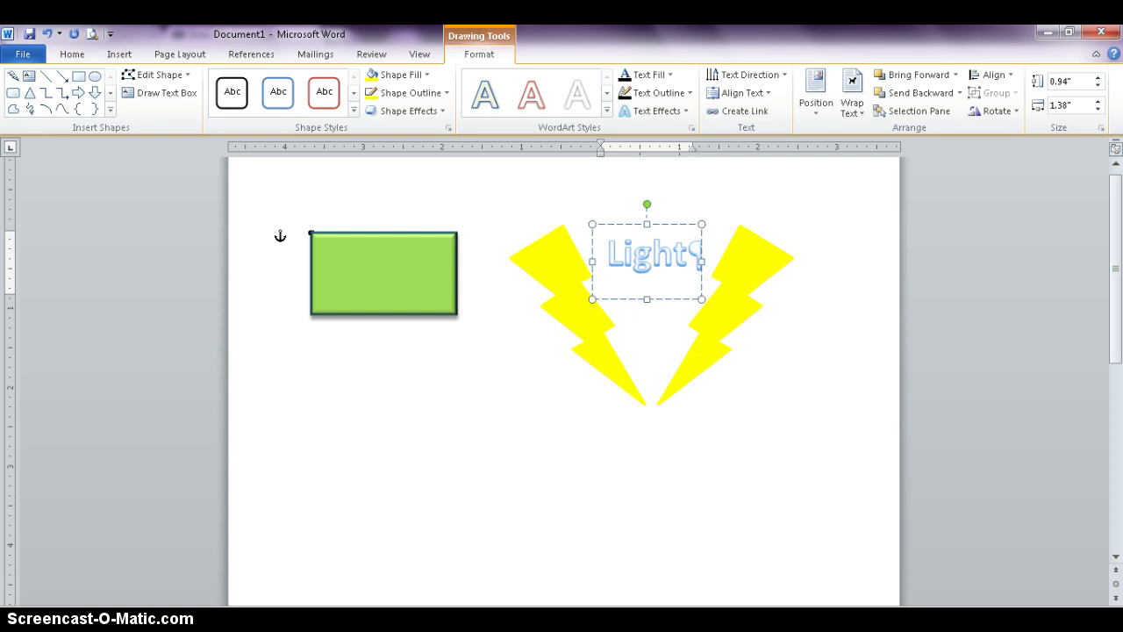
type("ening")
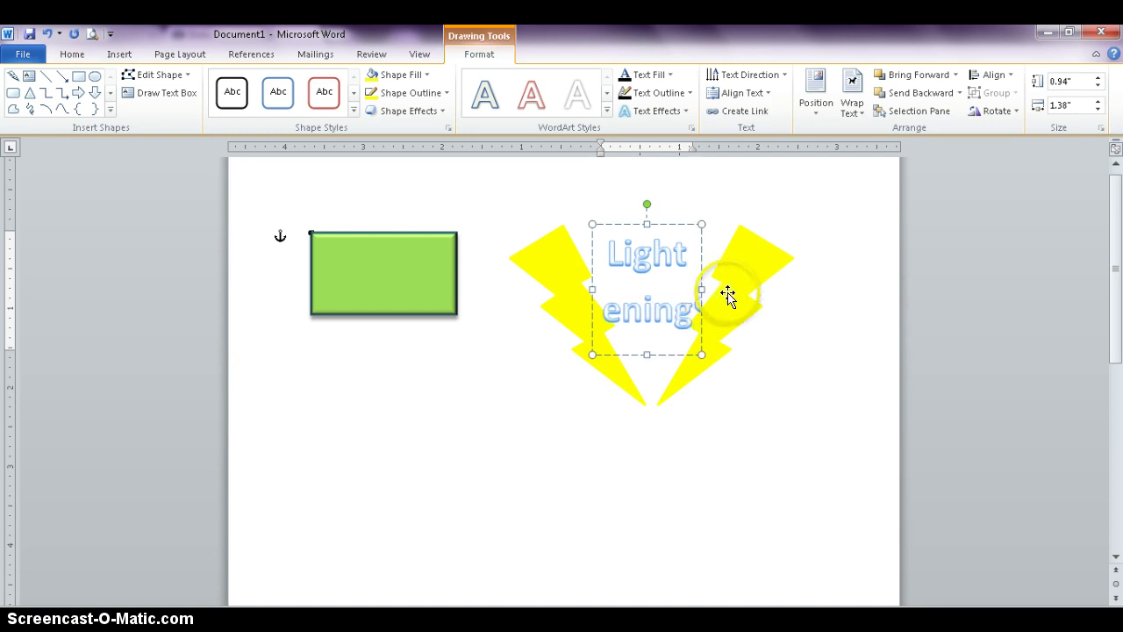
- Reduce the WordArt text's font size to 18 and move its box slightly lower between the lightning bolts
left_click(70, 55)
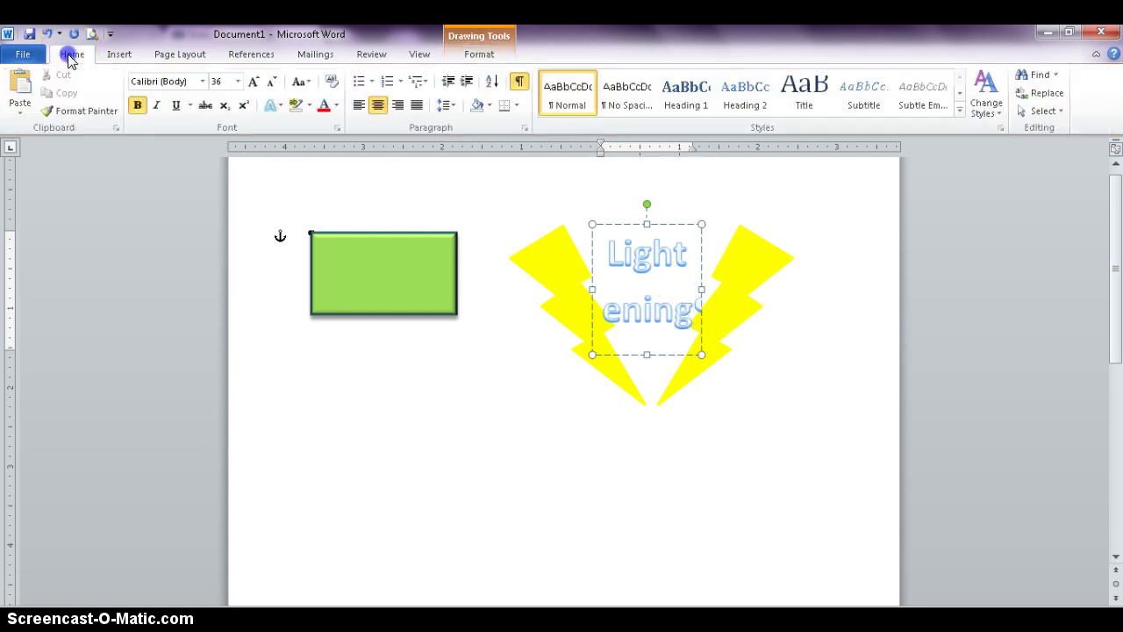
left_click(273, 82)
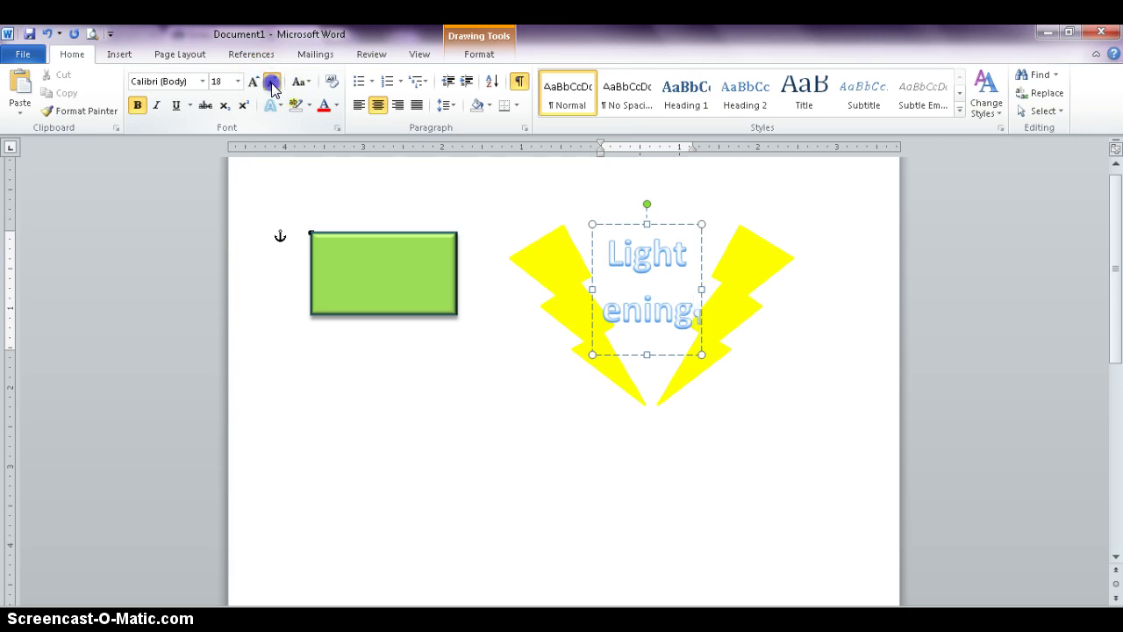
left_click(272, 82)
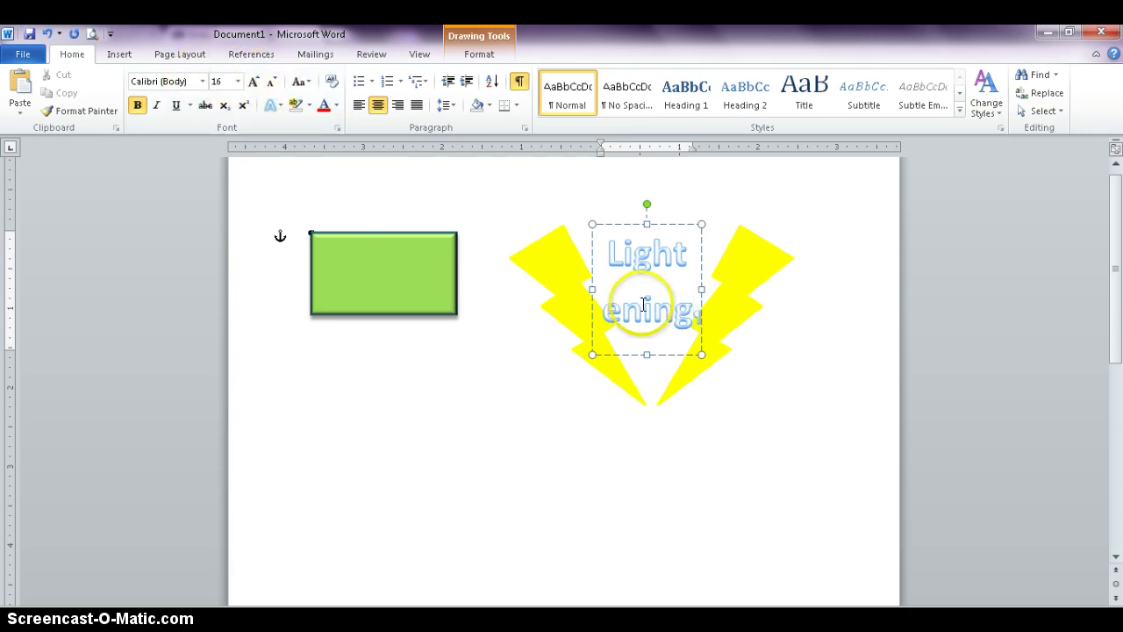
left_click_drag(696, 293, 599, 238)
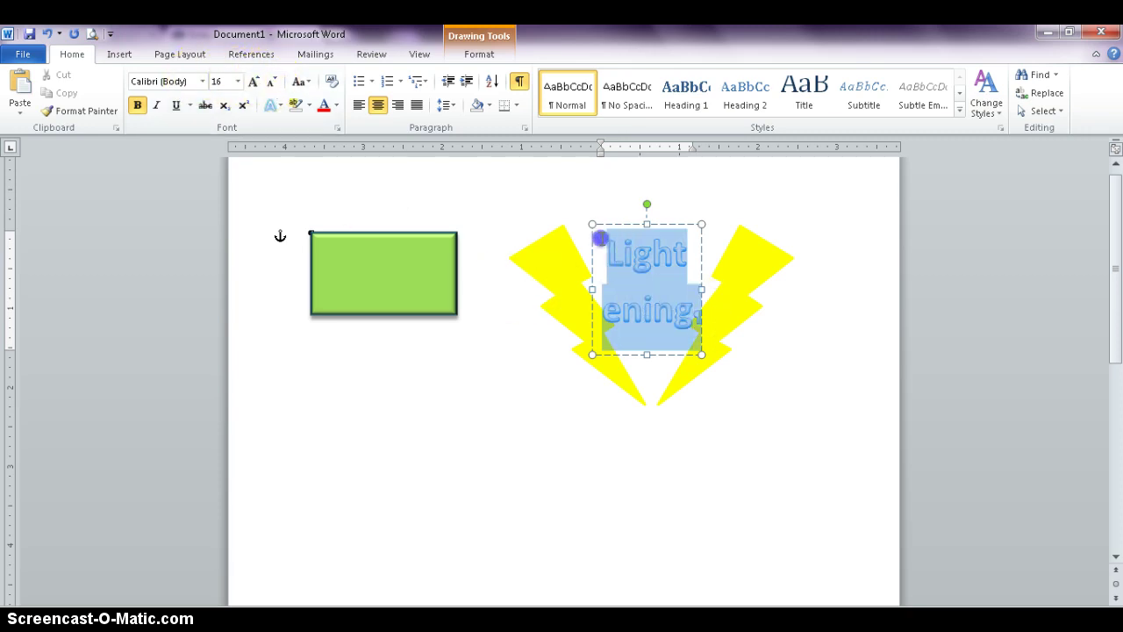
left_click(272, 84)
left_click(272, 83)
left_click(272, 83)
left_click(272, 83)
left_click(272, 83)
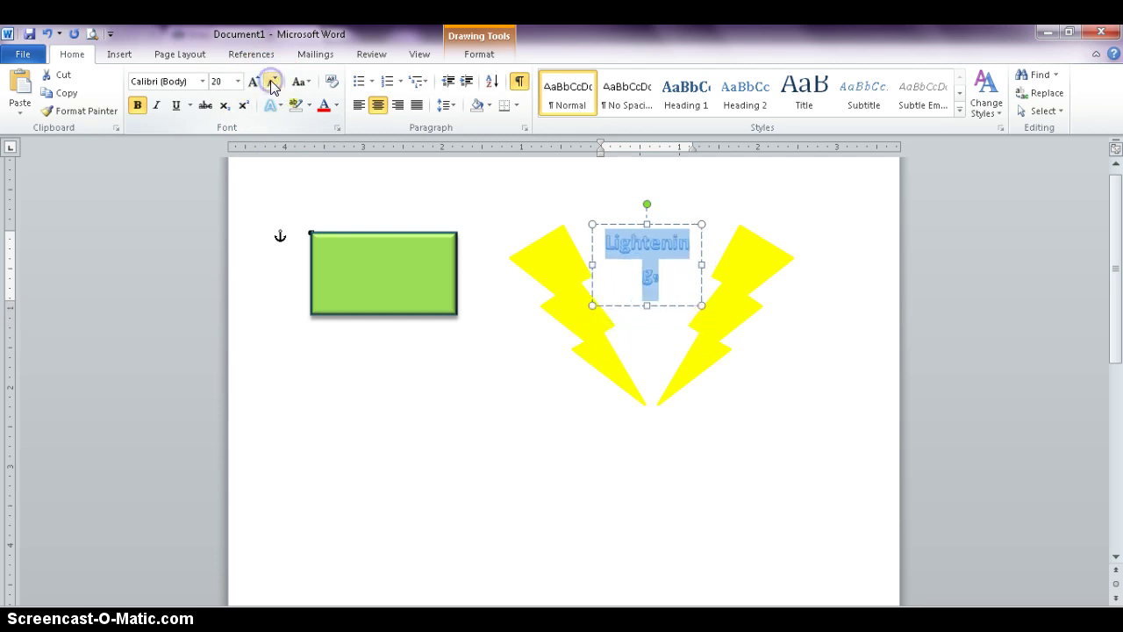
left_click(272, 83)
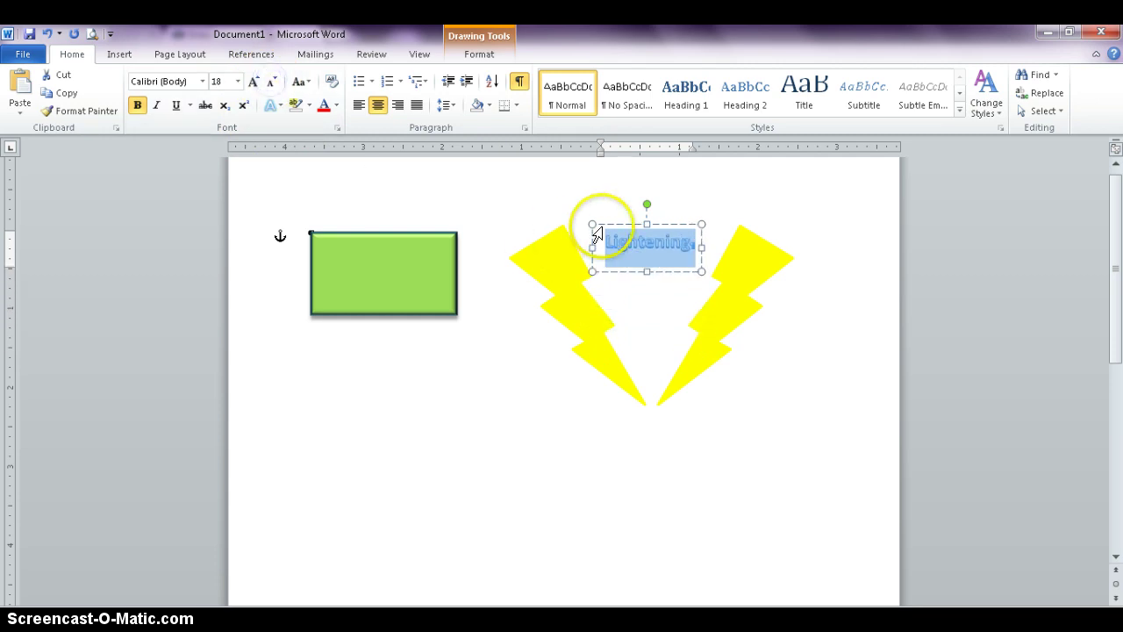
left_click_drag(602, 221, 630, 259)
left_click(632, 316)
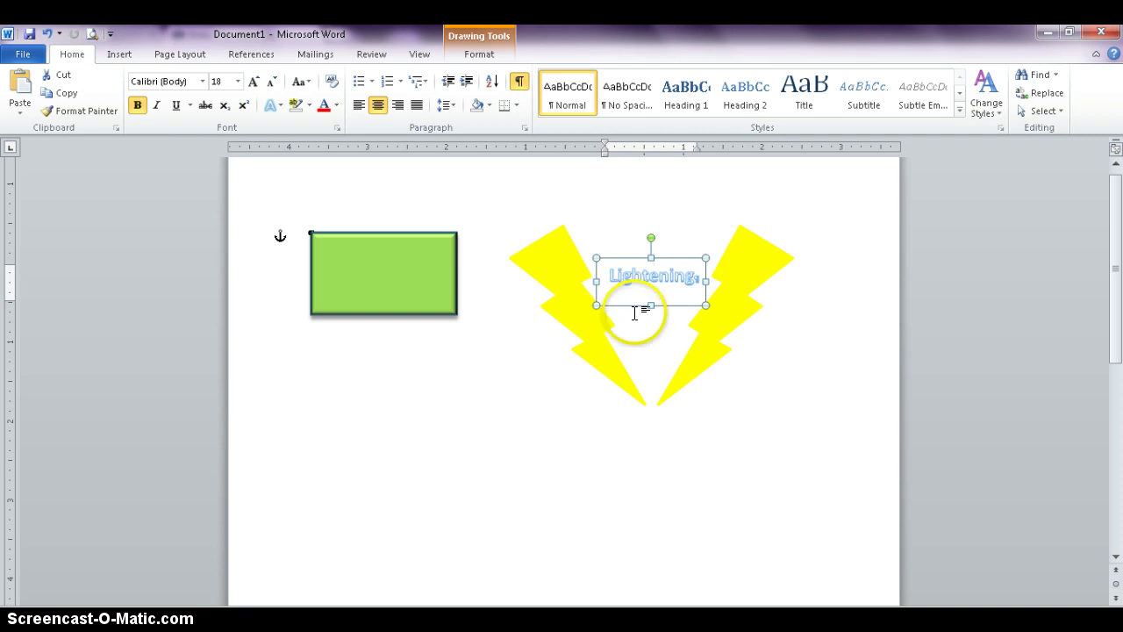
- Correct the WordArt text to "Lightning", nudge the box slightly lower between the bolts, and deselect it
left_click(651, 279)
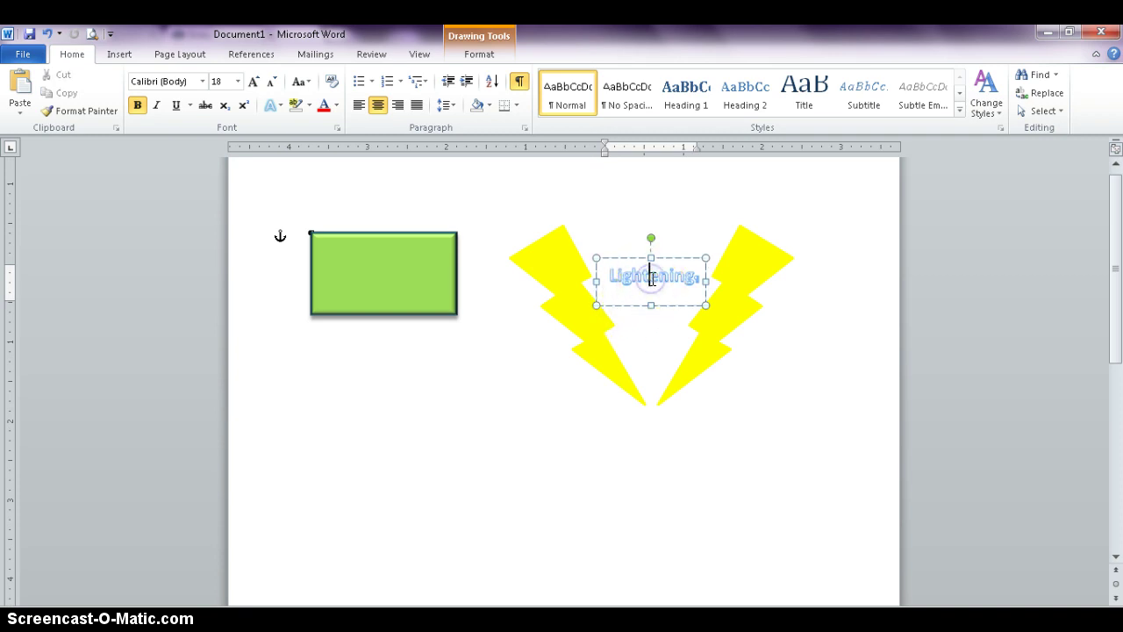
type("eni")
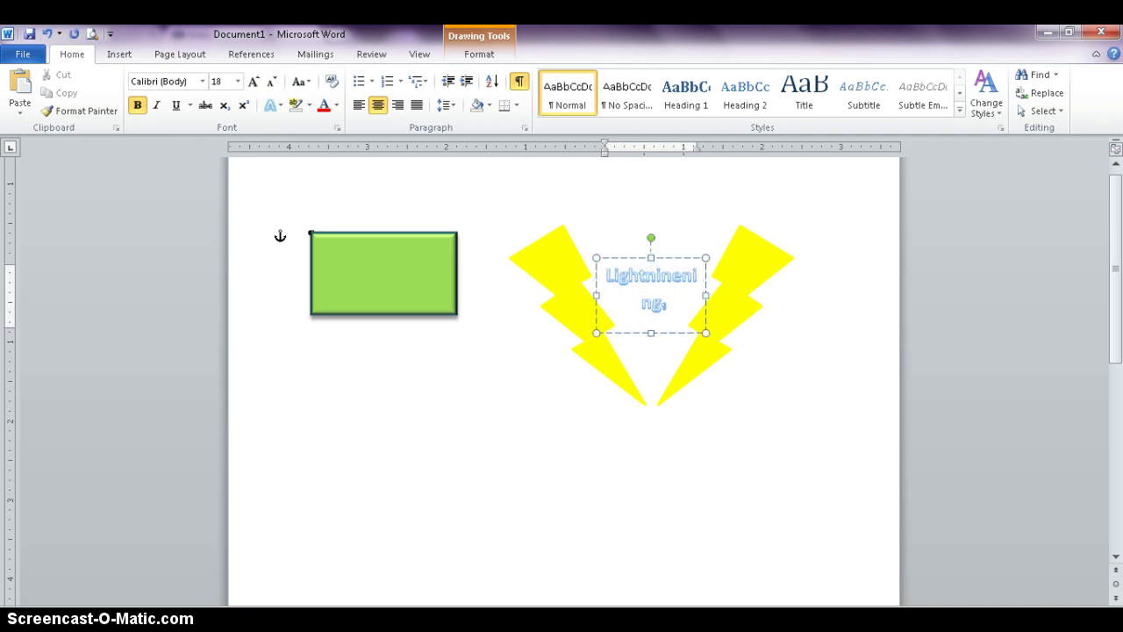
key("Delete")
key("Delete")
key("Delete")
key("Delete")
key("Delete")
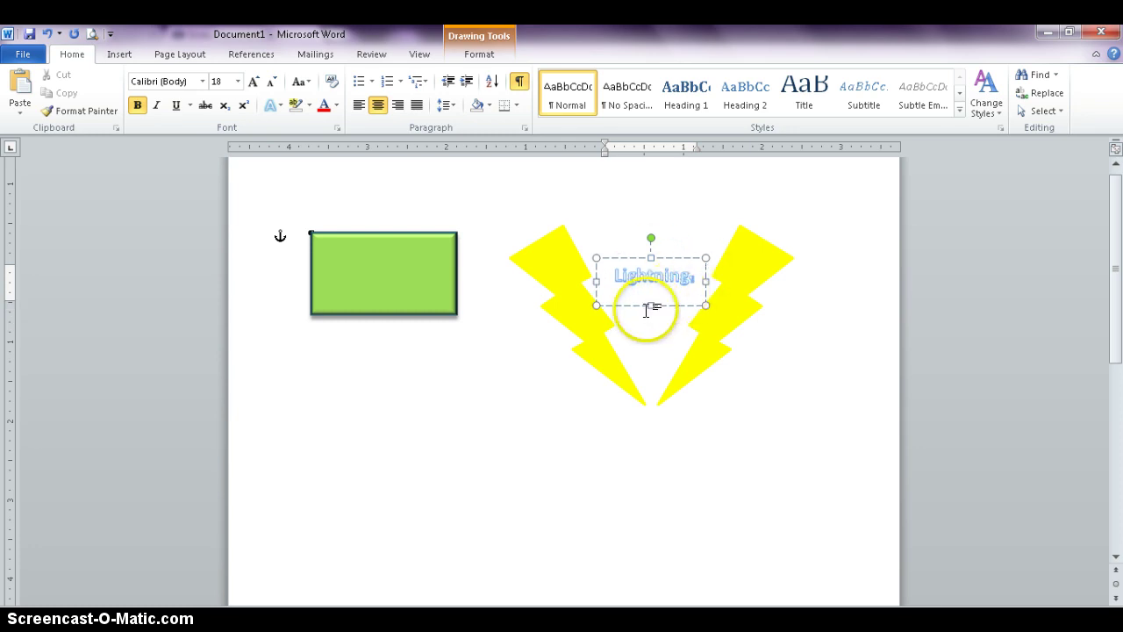
left_click(669, 262)
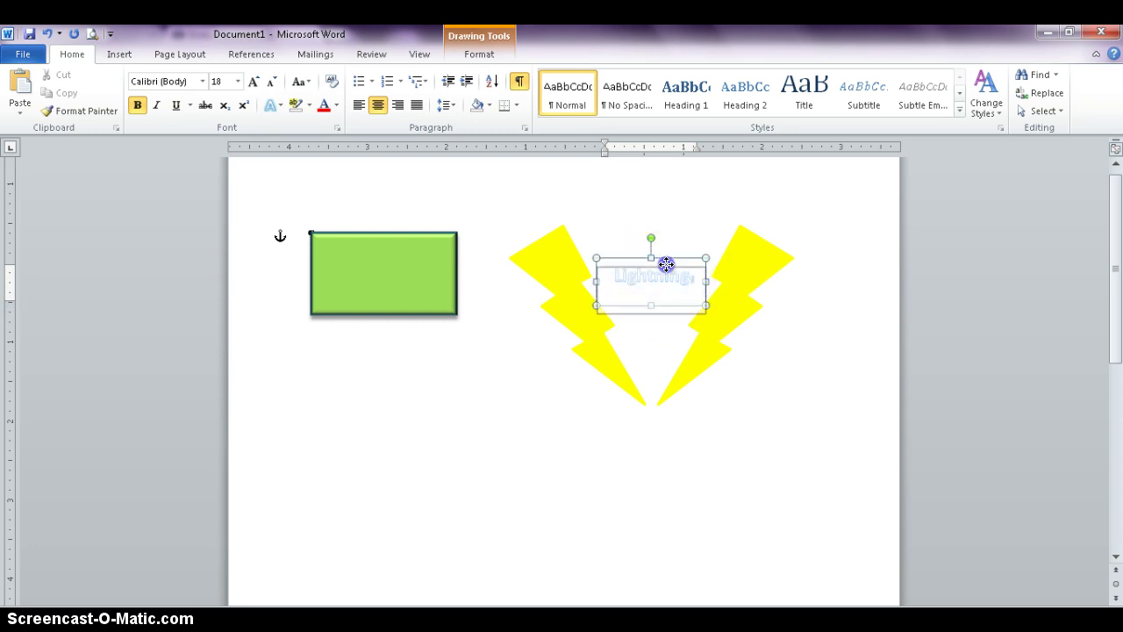
left_click(803, 331)
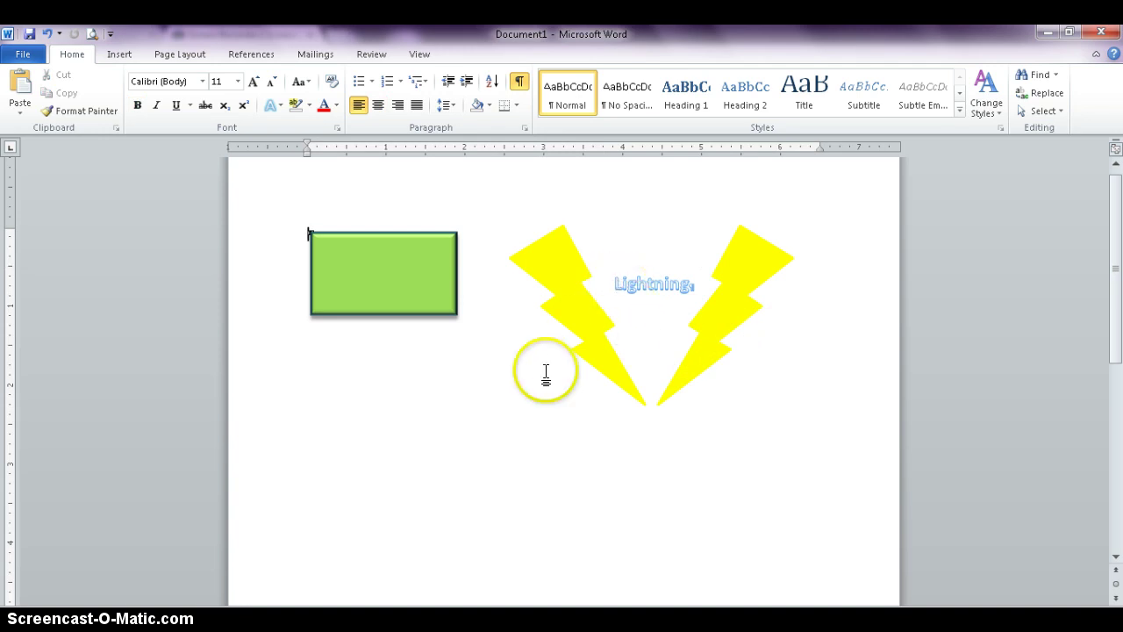
- Draw a vertical double-headed arrow line about 1.85" tall below the green rectangle
left_click(288, 438)
left_click(378, 431)
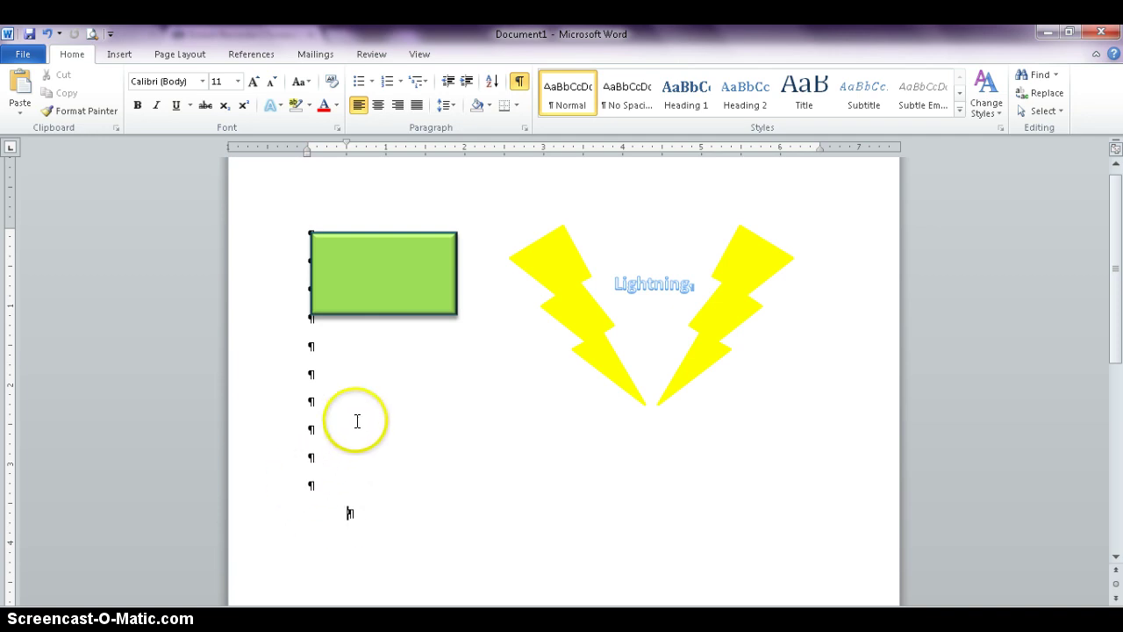
left_click(119, 55)
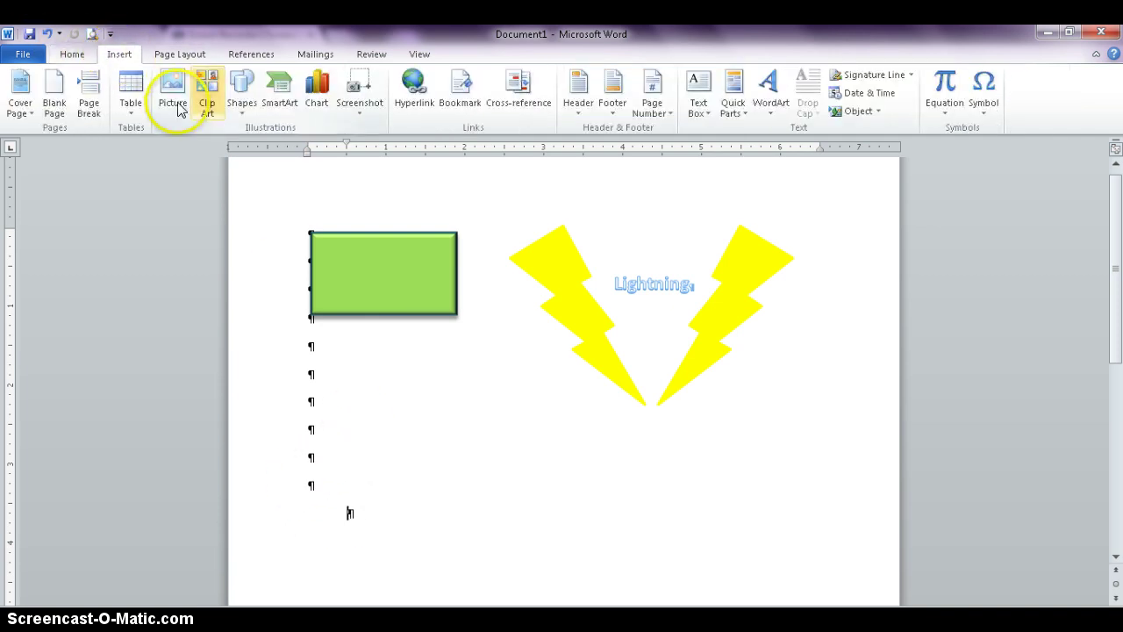
left_click(246, 109)
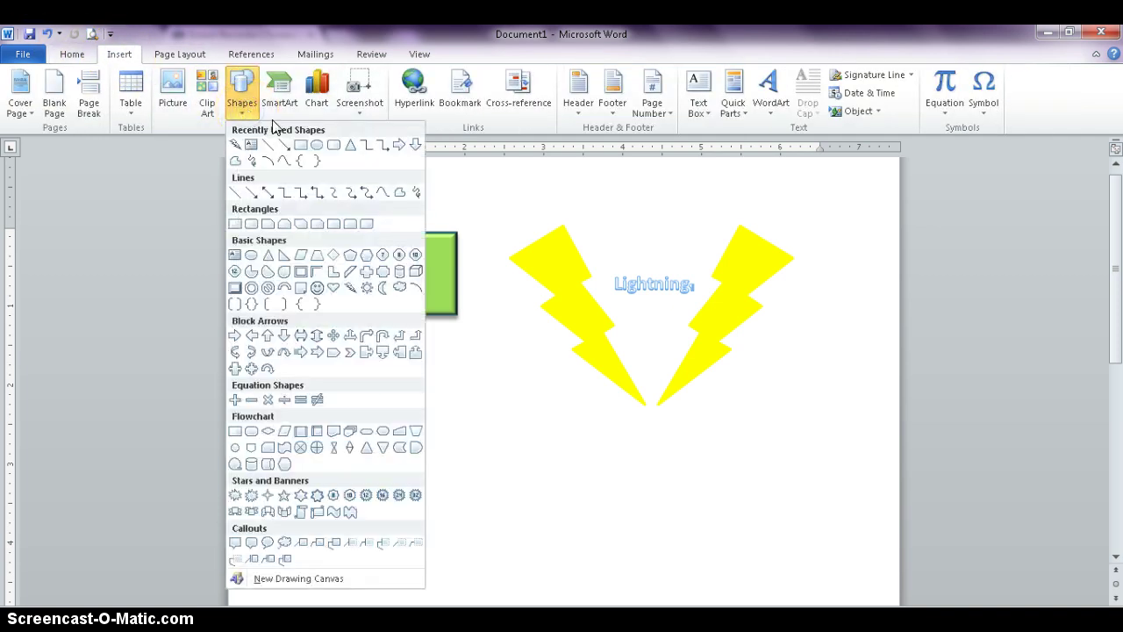
left_click(268, 193)
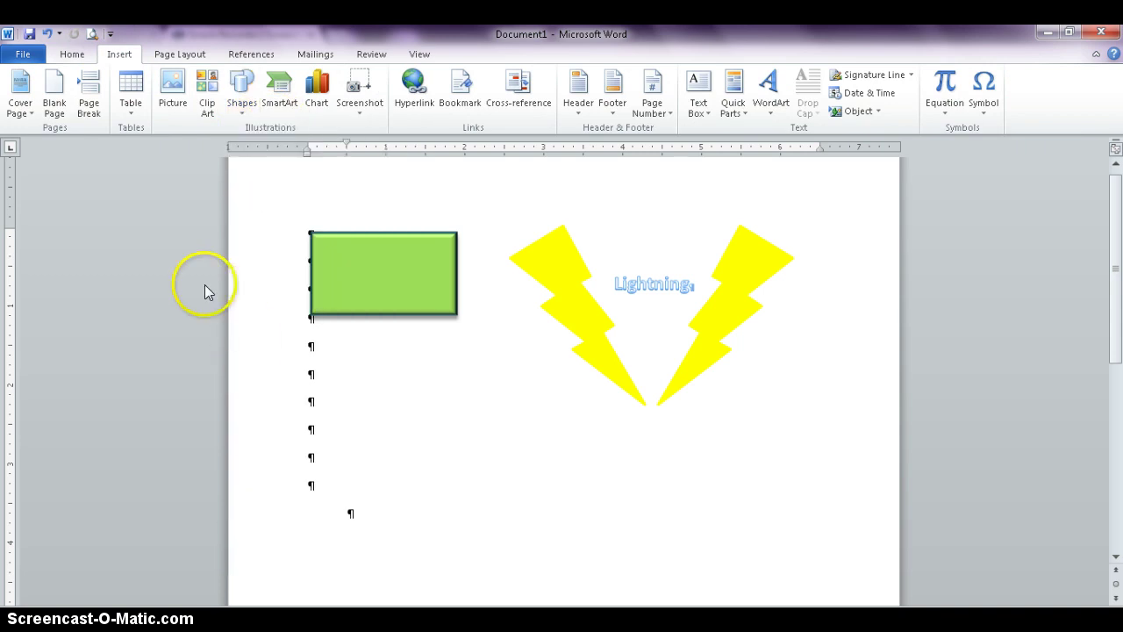
left_click_drag(388, 354, 388, 370)
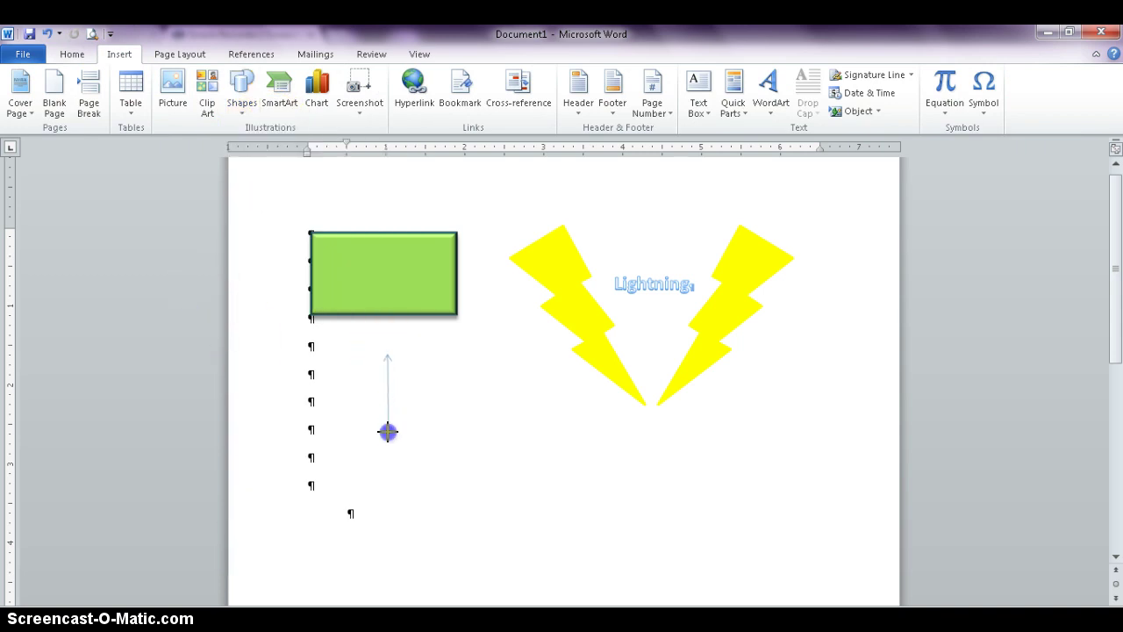
left_click_drag(389, 498, 388, 497)
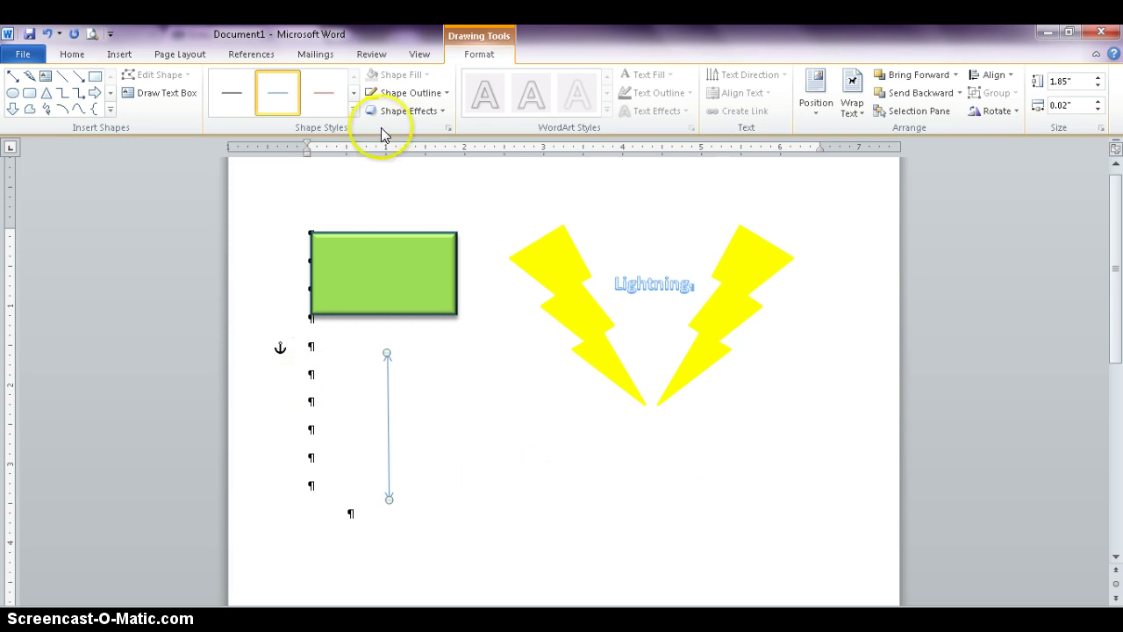
- Set the double-headed arrow's outline weight to 3 pt
left_click(421, 95)
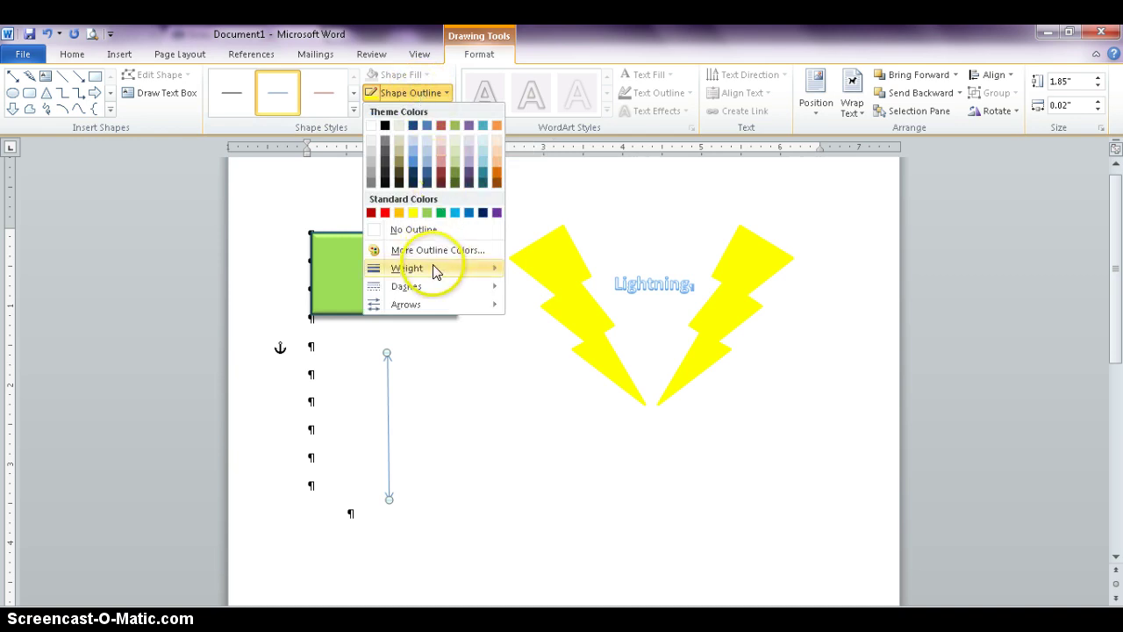
mouse_move(434, 270)
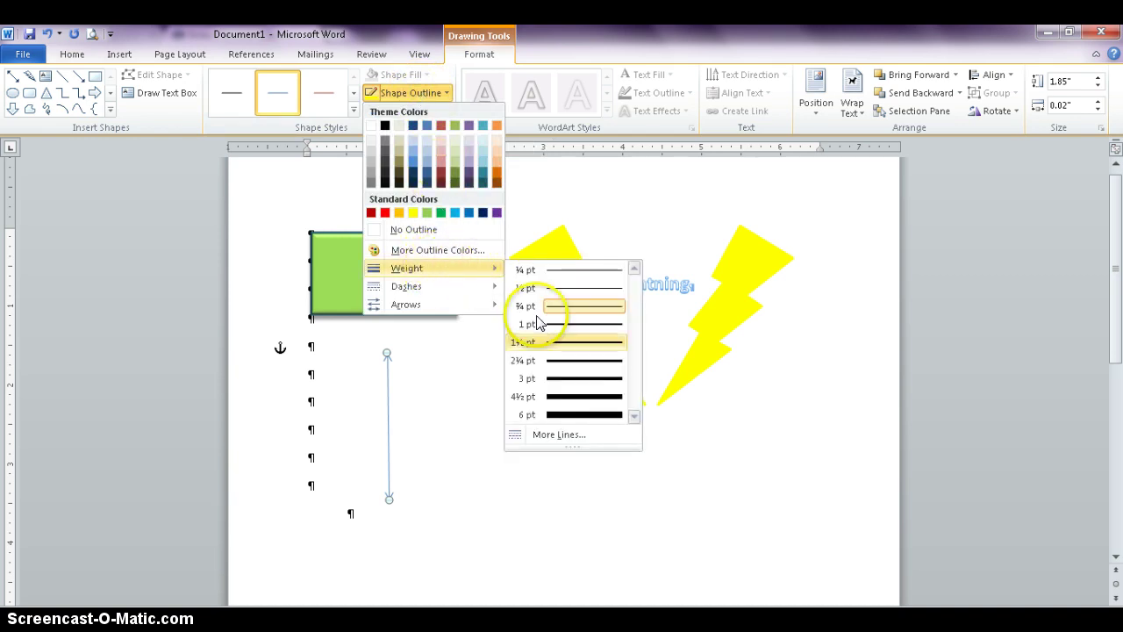
left_click(575, 379)
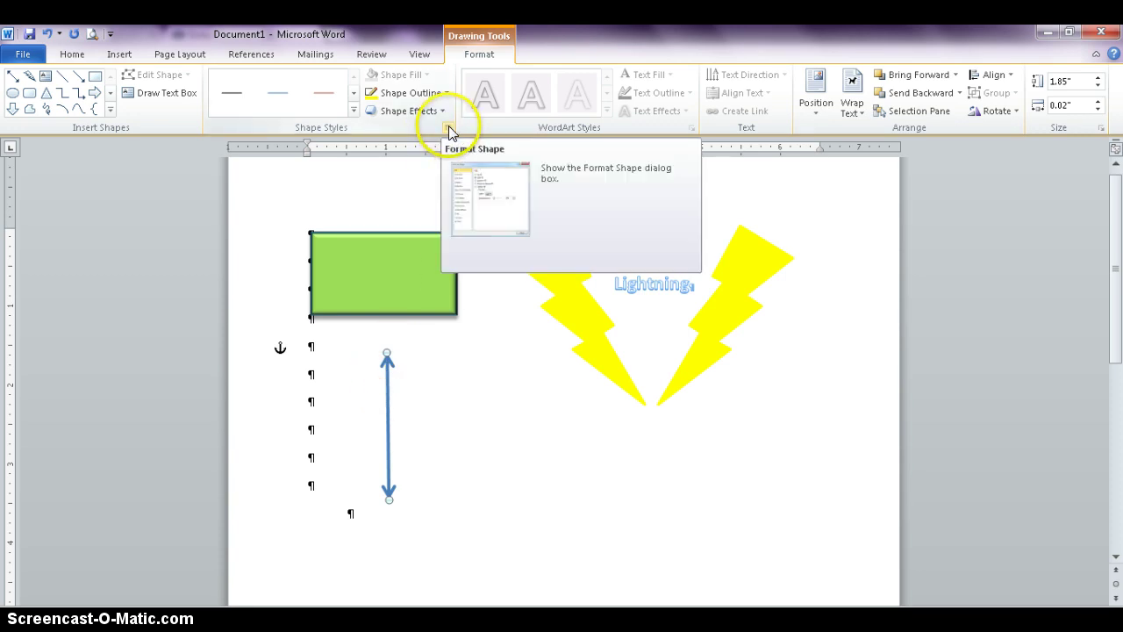
- Change both the begin and end arrow types of the vertical line to round dots in its line style settings
left_click(448, 128)
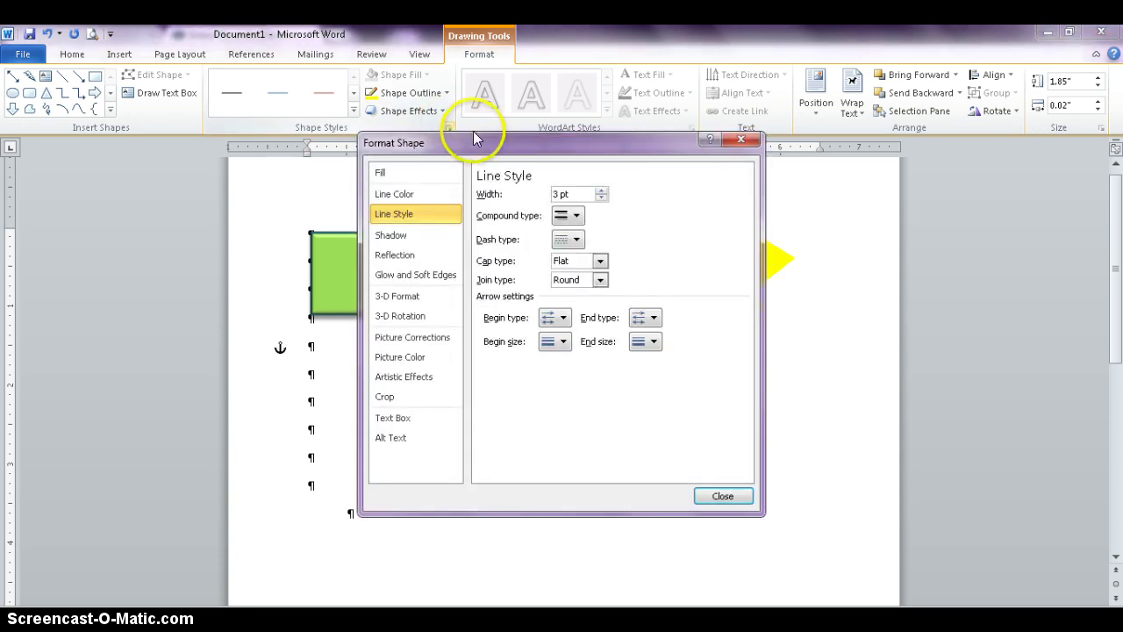
left_click_drag(501, 140, 685, 131)
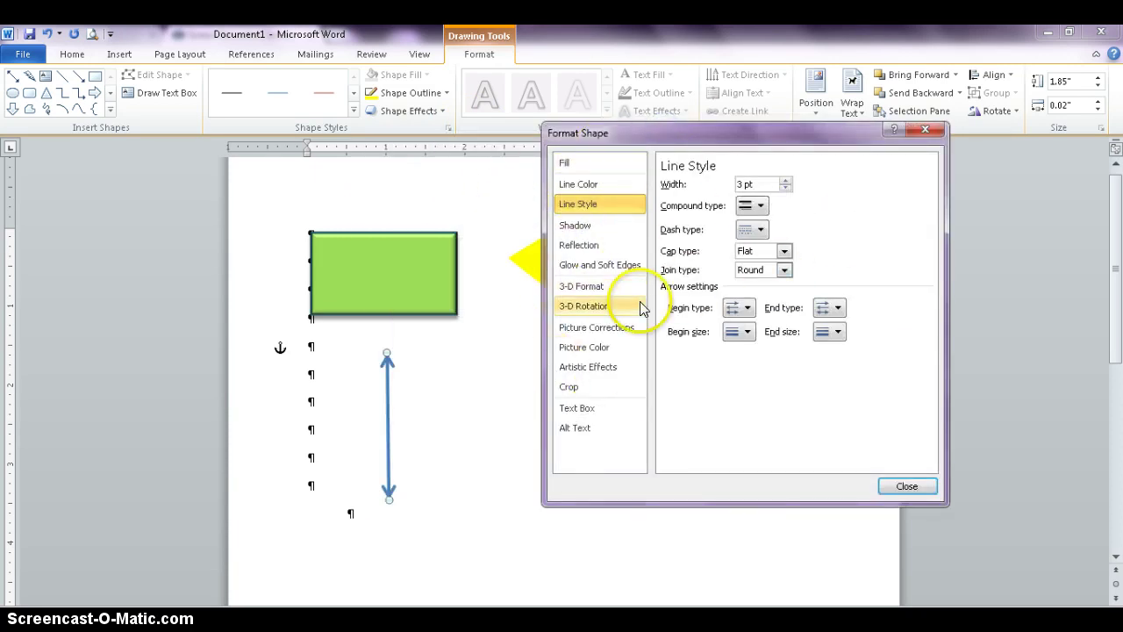
left_click(748, 308)
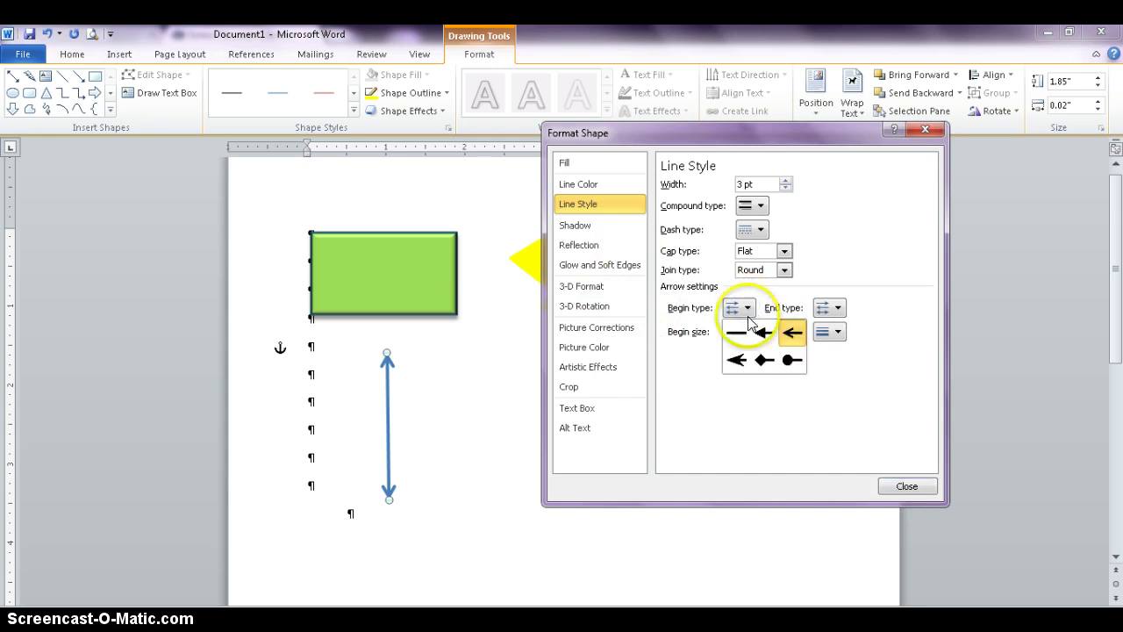
left_click(793, 360)
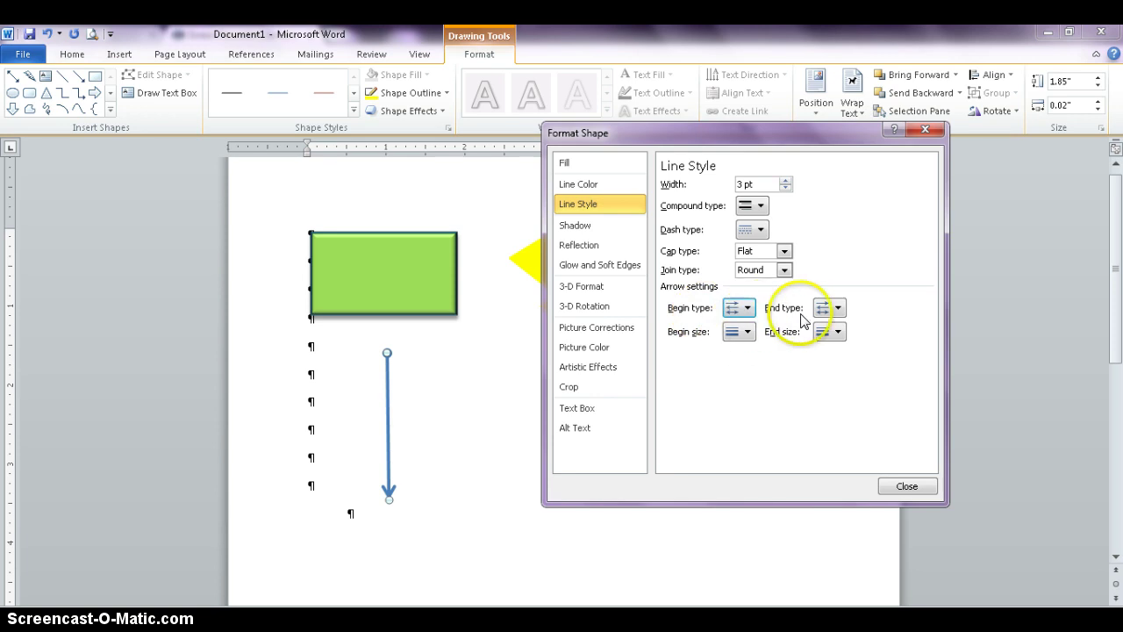
left_click(838, 309)
left_click(887, 359)
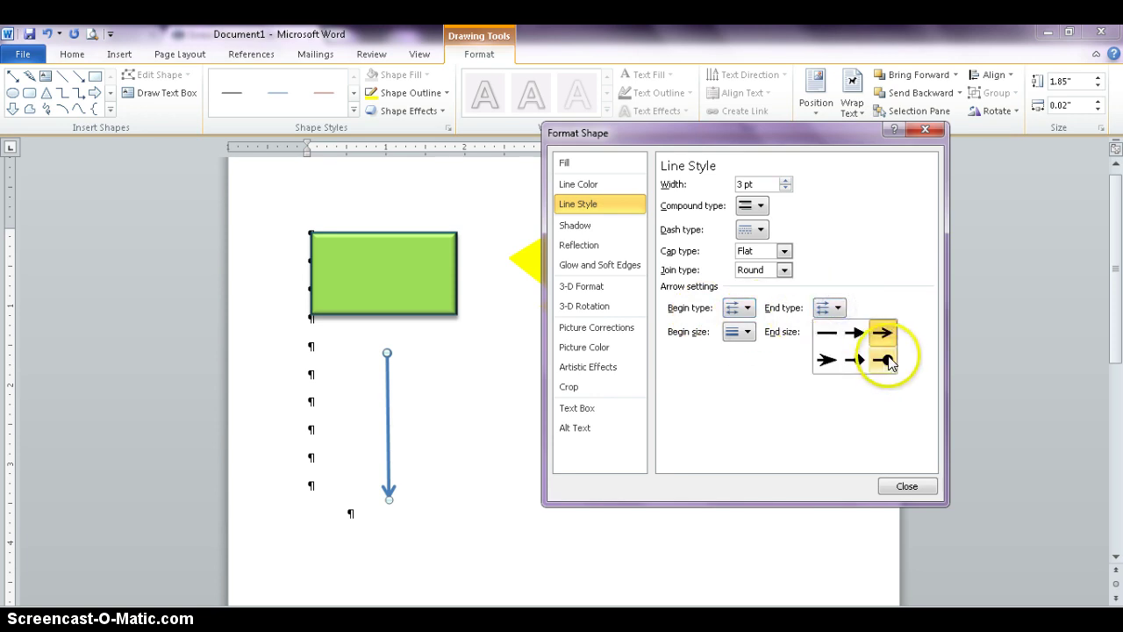
left_click(733, 478)
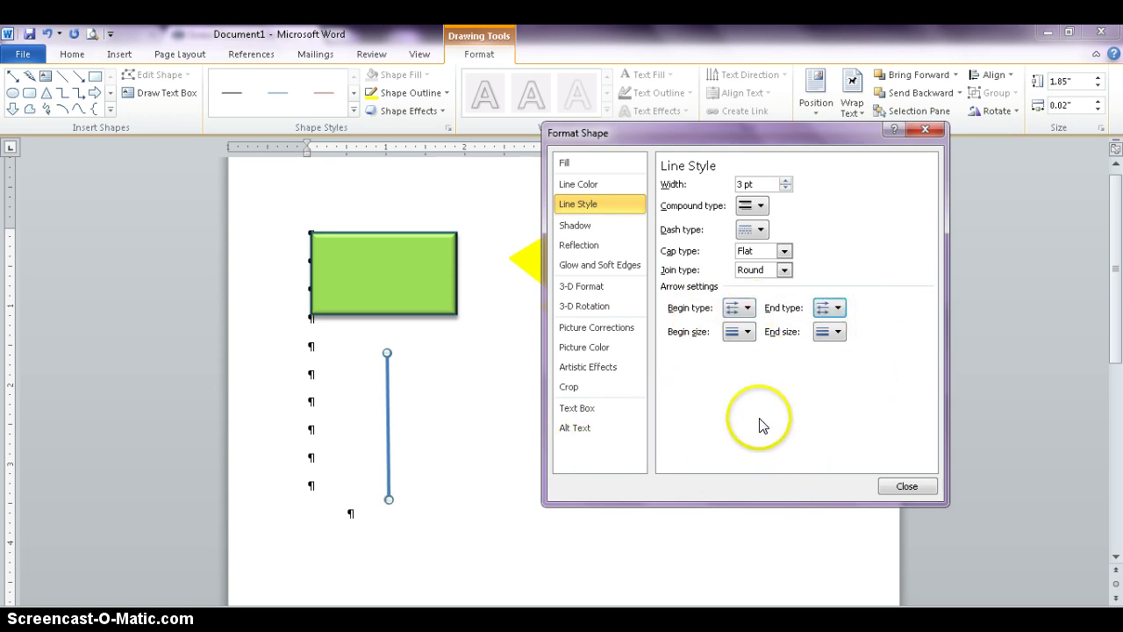
- Increase the dot-ended line's width to 4 pt, close the shape formatting settings and deselect the line
left_click(787, 181)
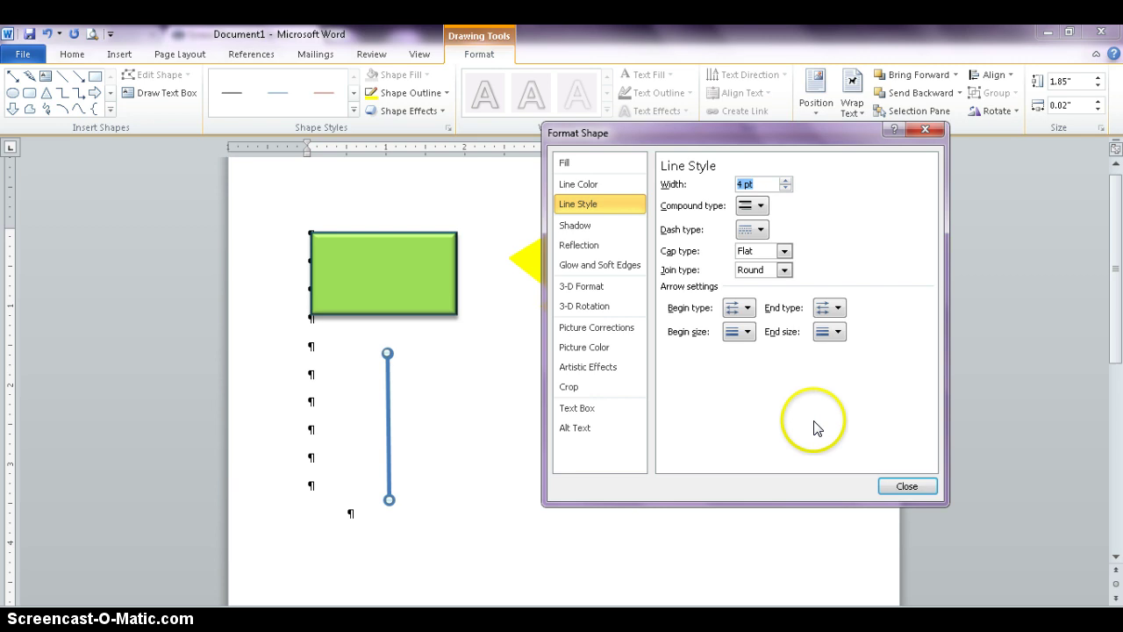
left_click(908, 488)
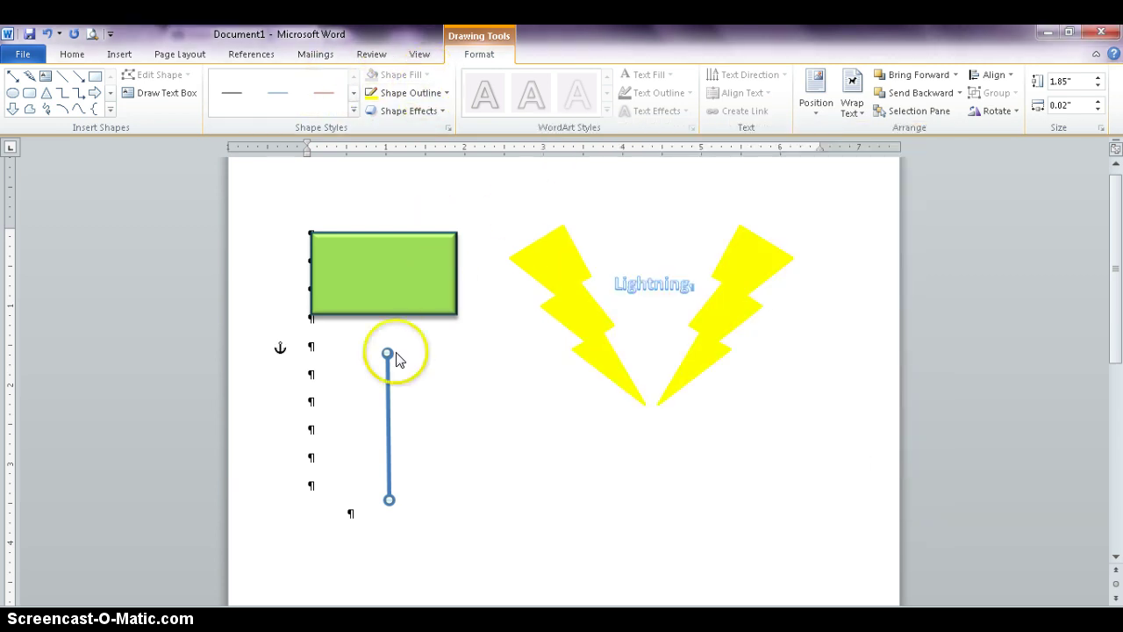
left_click(383, 370)
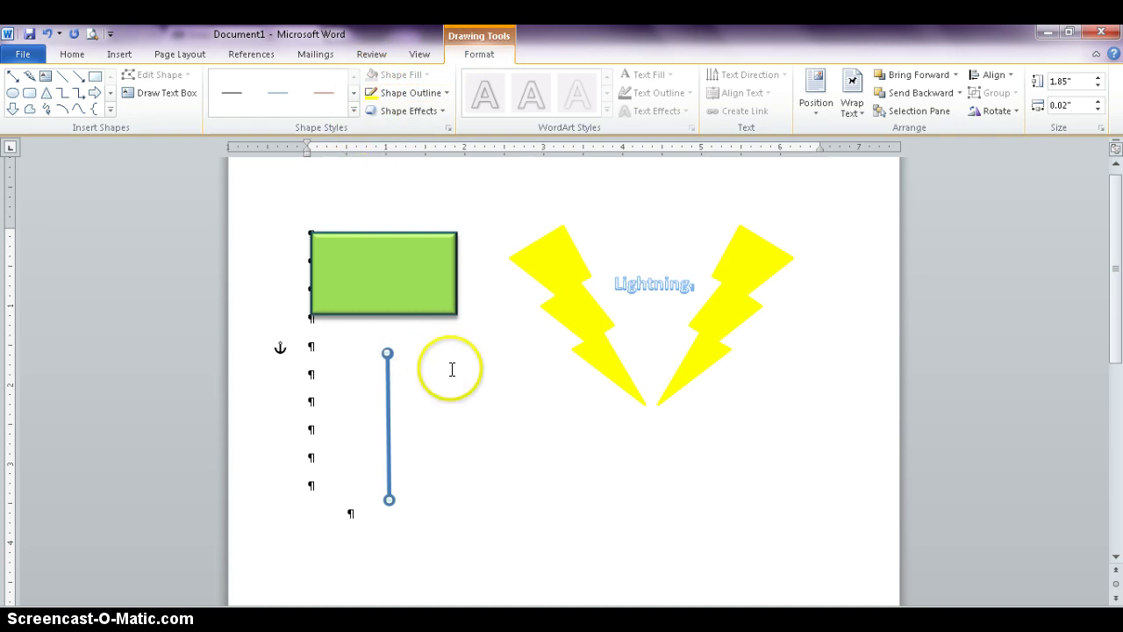
left_click(471, 396)
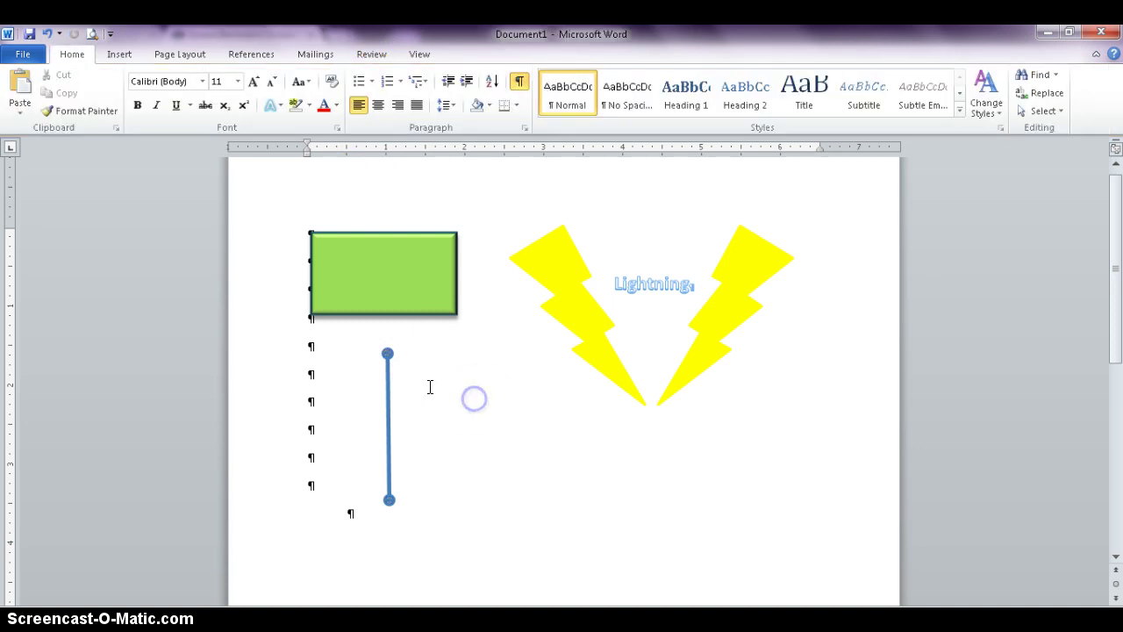
- Apply the first bevel preset to the vertical dot-ended line and deselect it
left_click(388, 469)
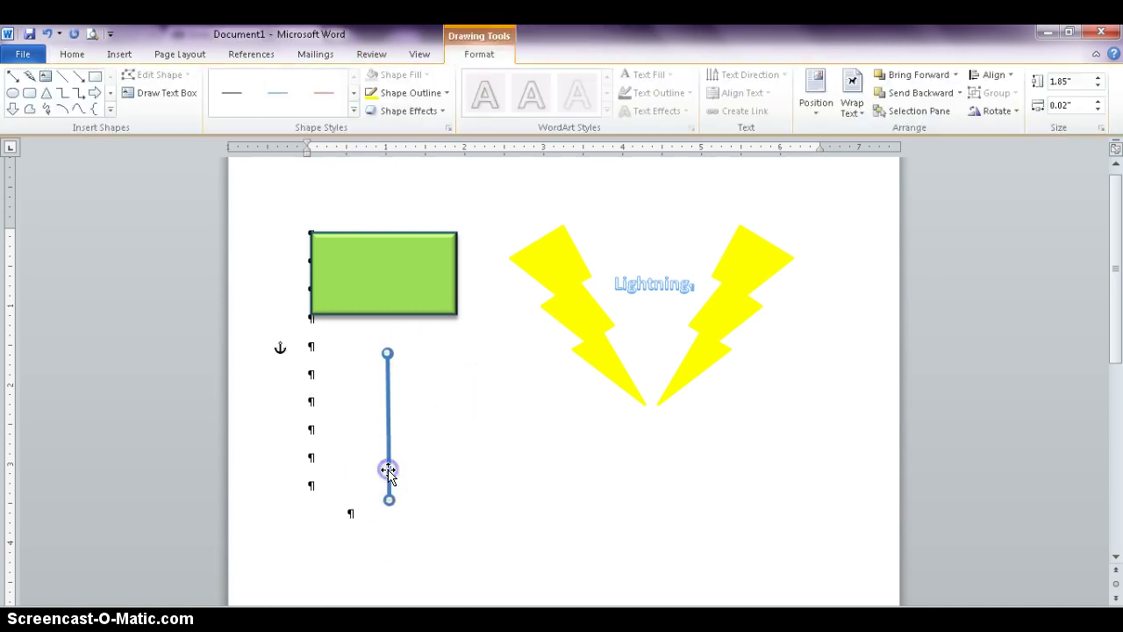
left_click(444, 110)
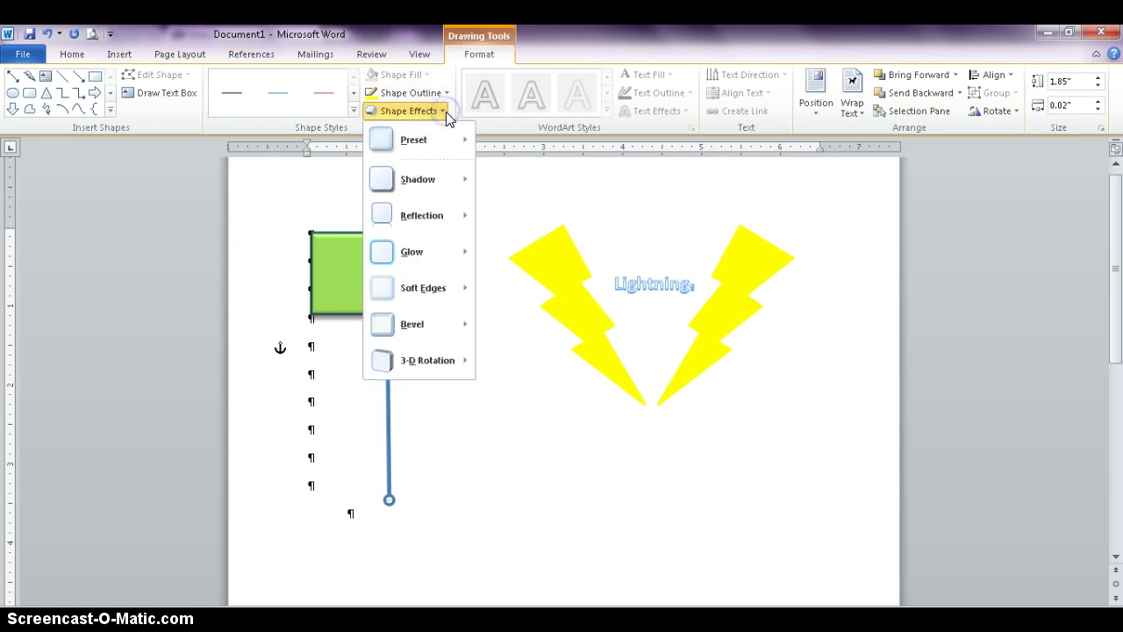
mouse_move(445, 304)
mouse_move(442, 332)
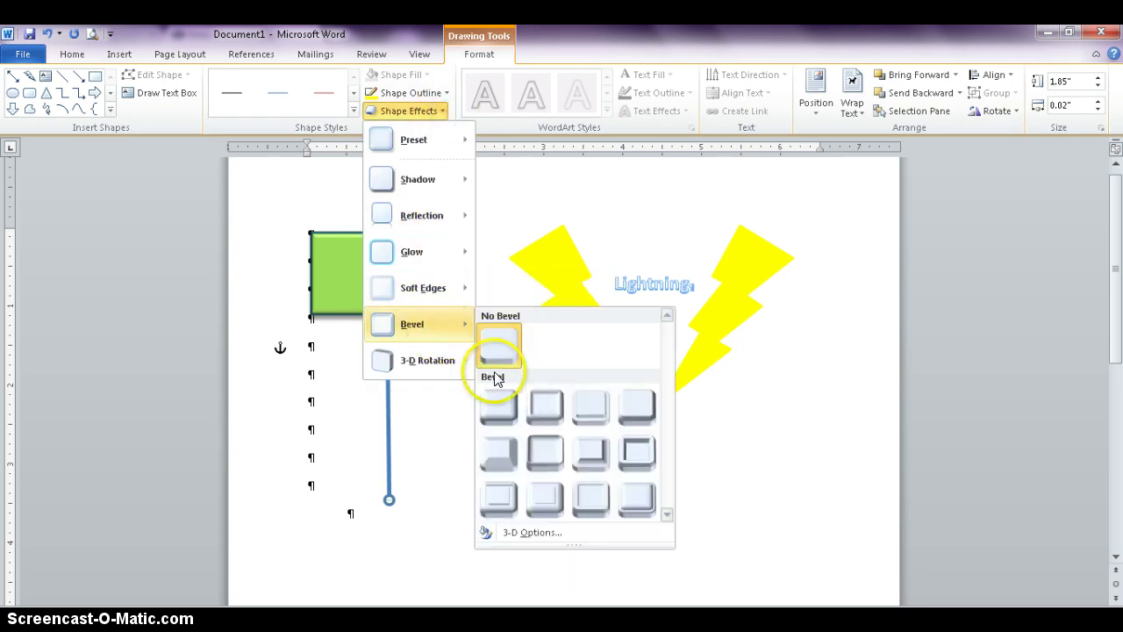
left_click(499, 397)
left_click(506, 474)
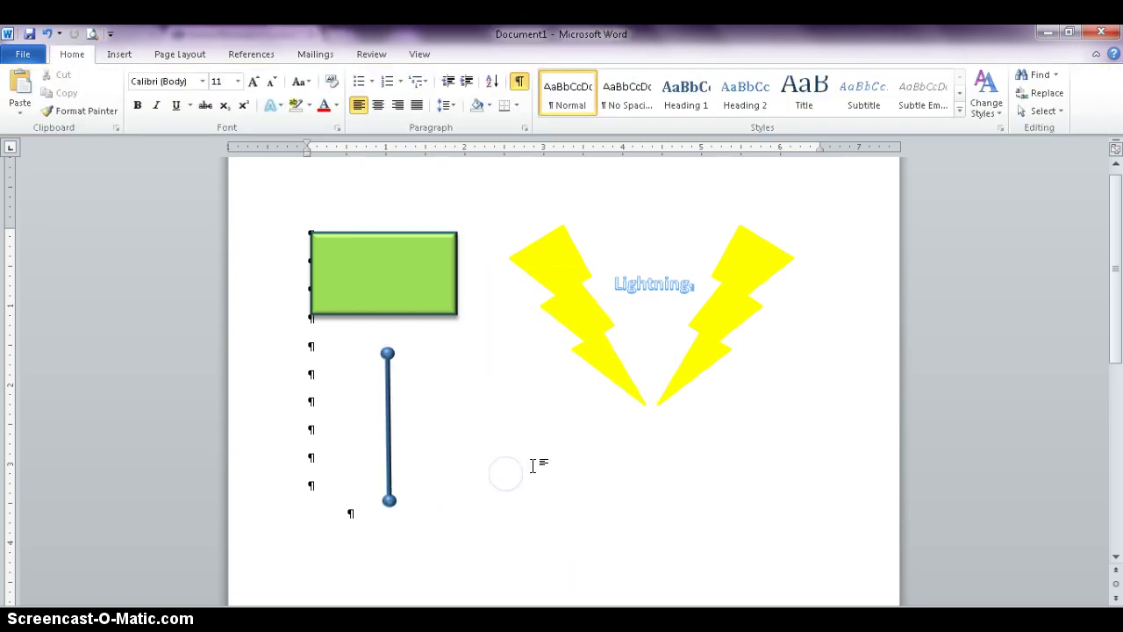
- Draw an oval about 3.83" wide and 1.49" tall below the lightning bolts
left_click(712, 491)
left_click(673, 466)
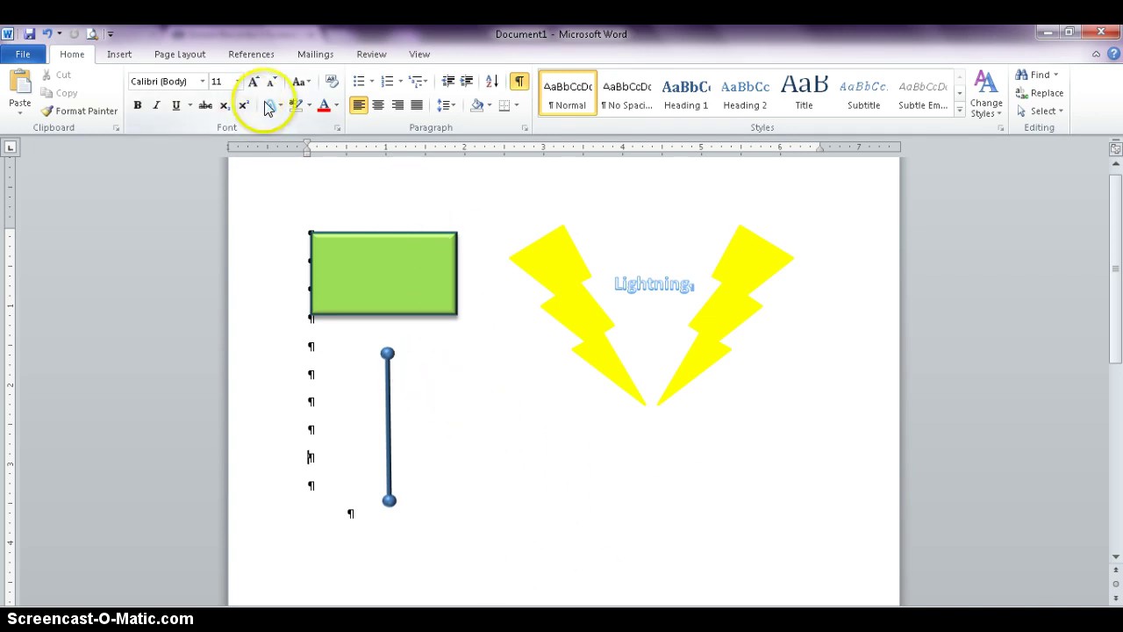
left_click(131, 59)
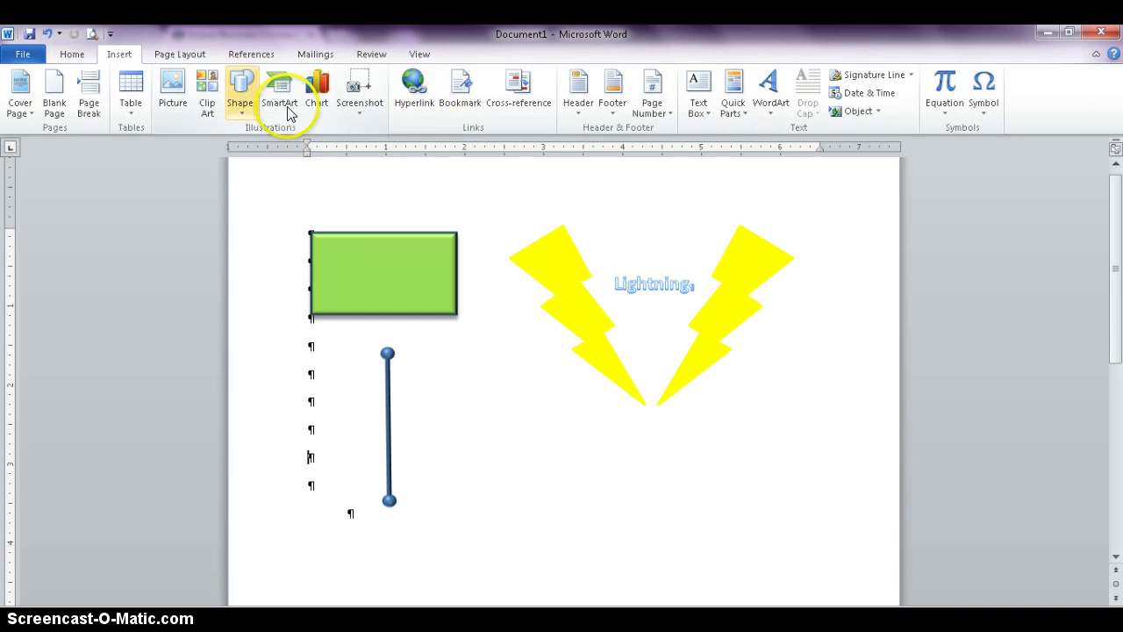
left_click(237, 97)
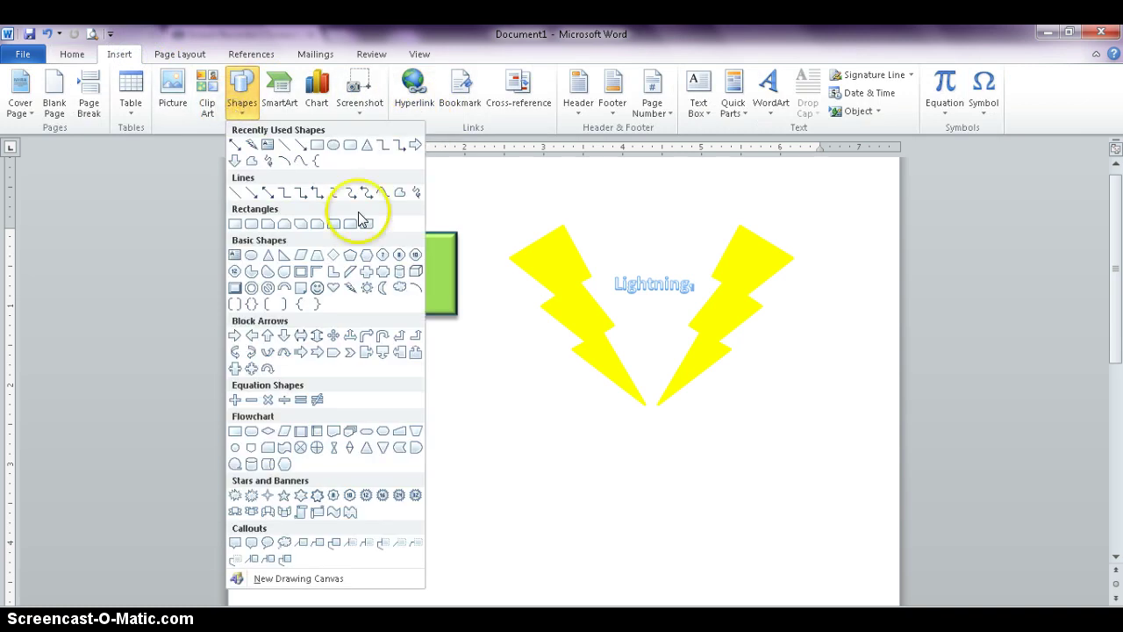
left_click(347, 144)
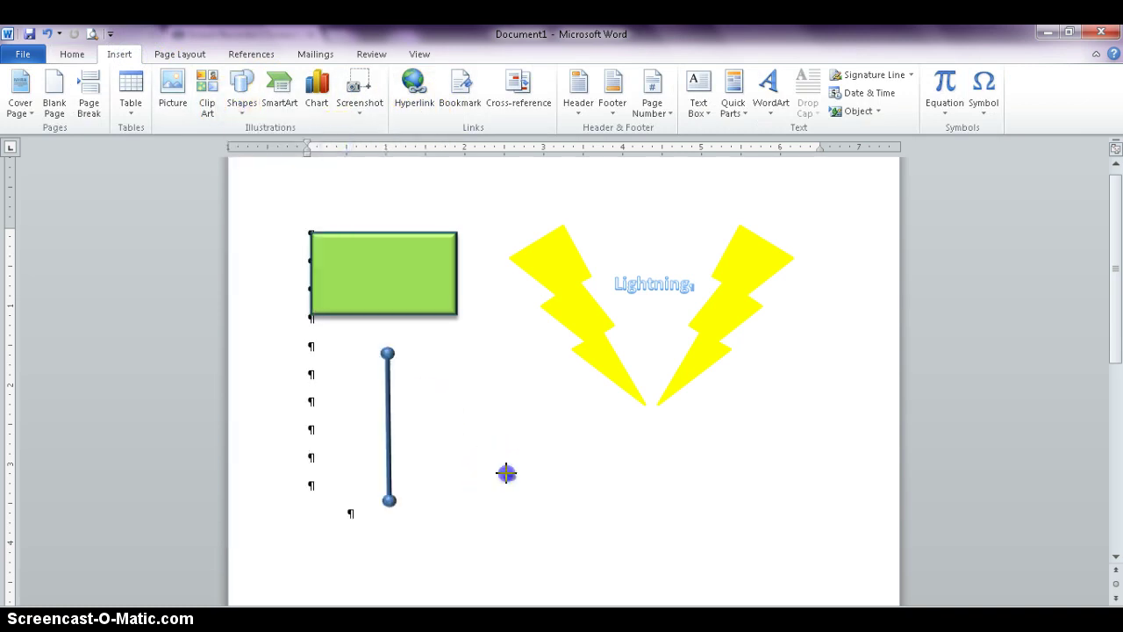
mouse_move(506, 474)
left_mouse_down()
mouse_move(780, 594)
mouse_move(808, 592)
left_mouse_up()
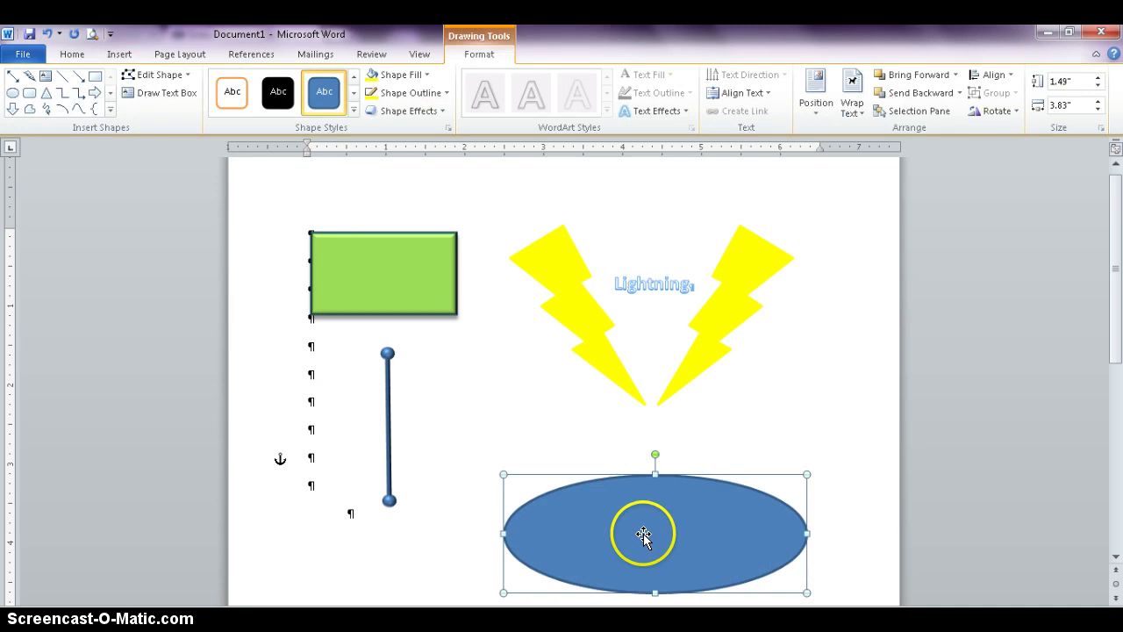
- Give the oval a gradient fill and set its first gradient stop to dark green with -50% brightness
right_click(596, 518)
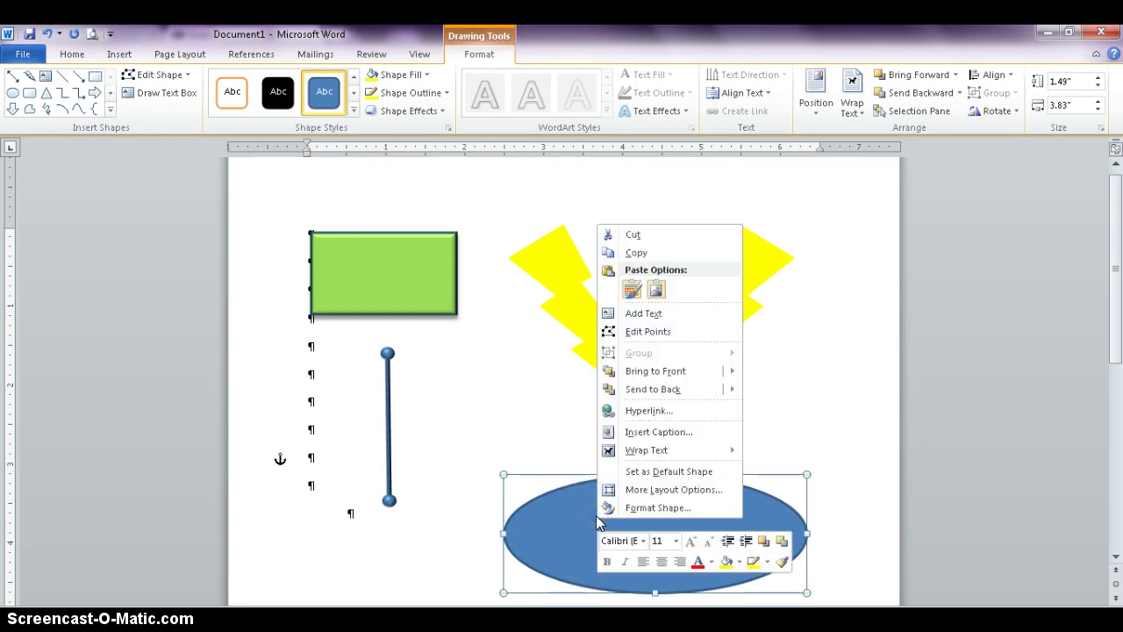
left_click(635, 509)
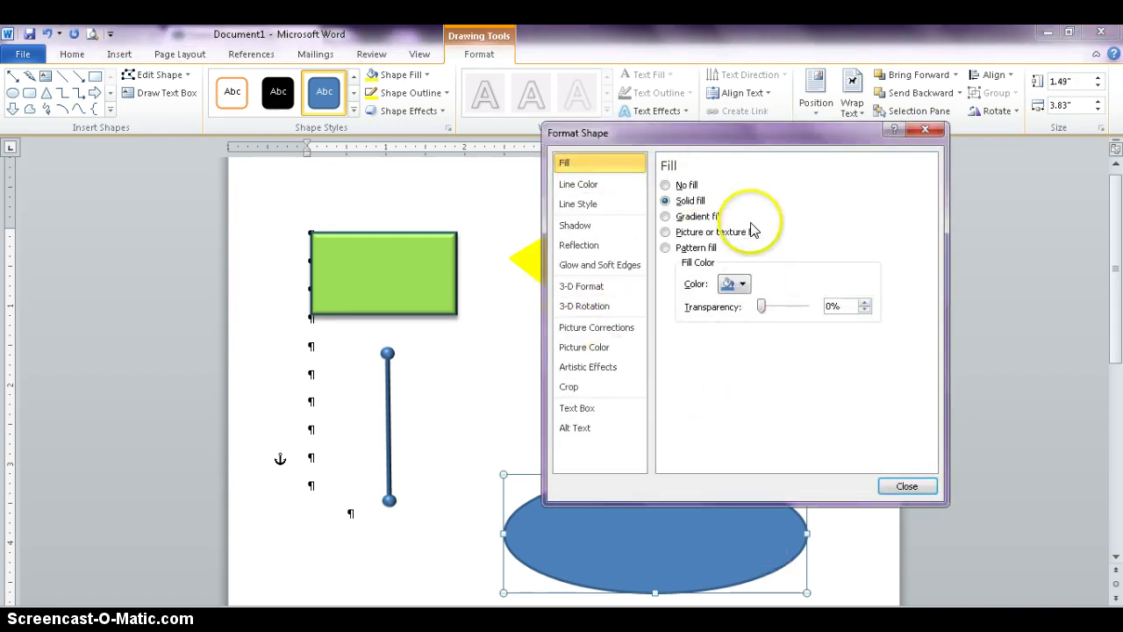
left_click(667, 216)
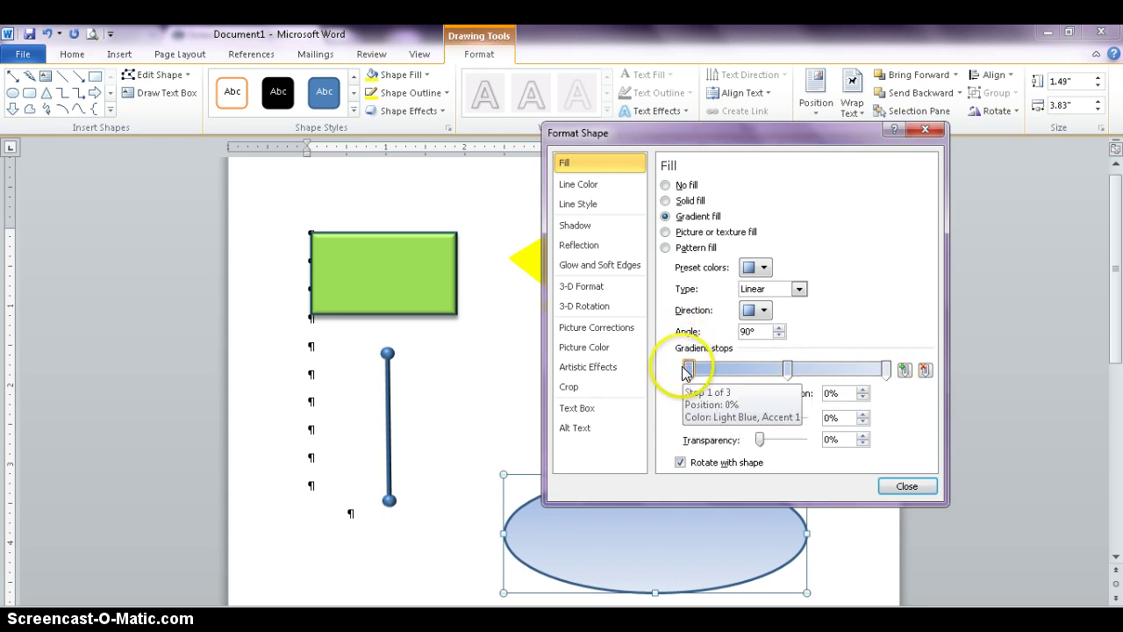
left_click(751, 396)
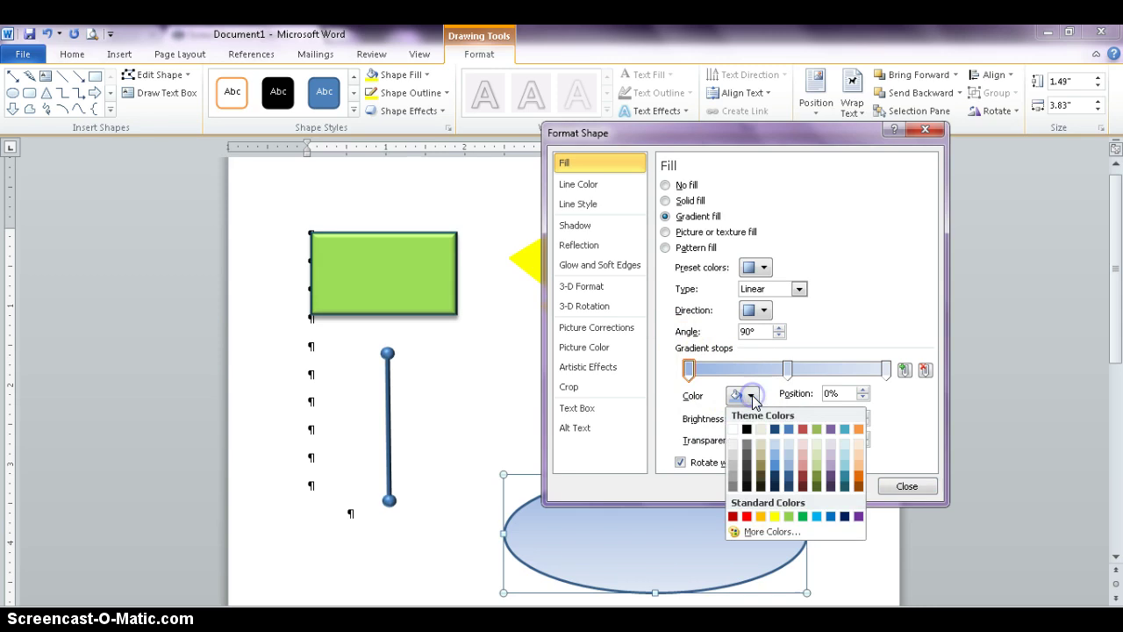
left_click(816, 489)
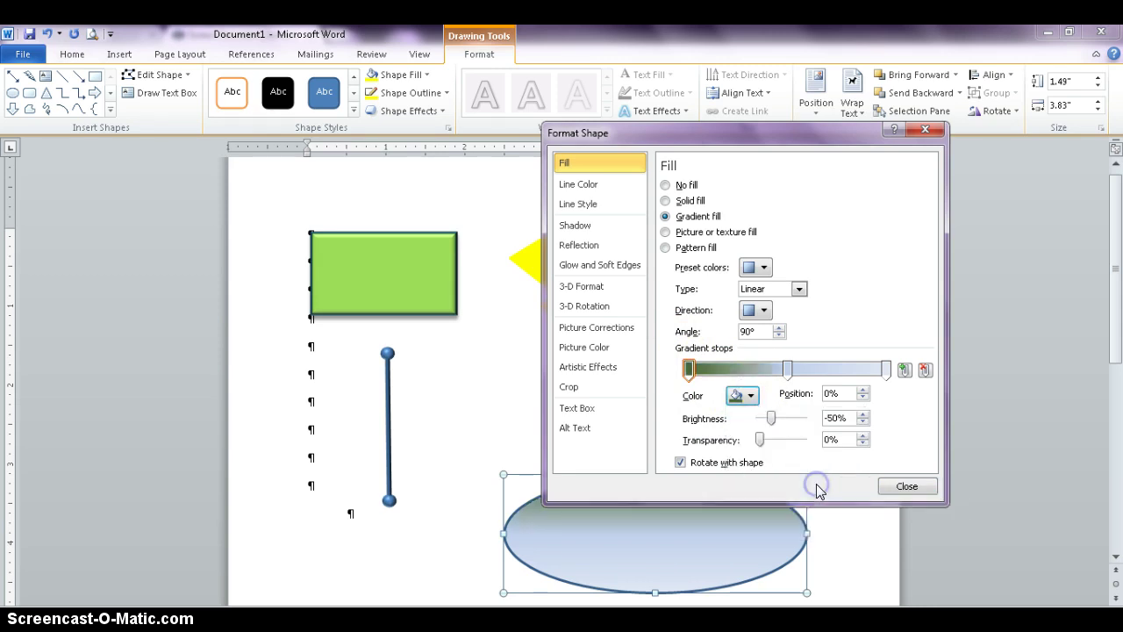
- Set the oval's middle gradient stop at 50% to dark red with -50% brightness
left_click(787, 368)
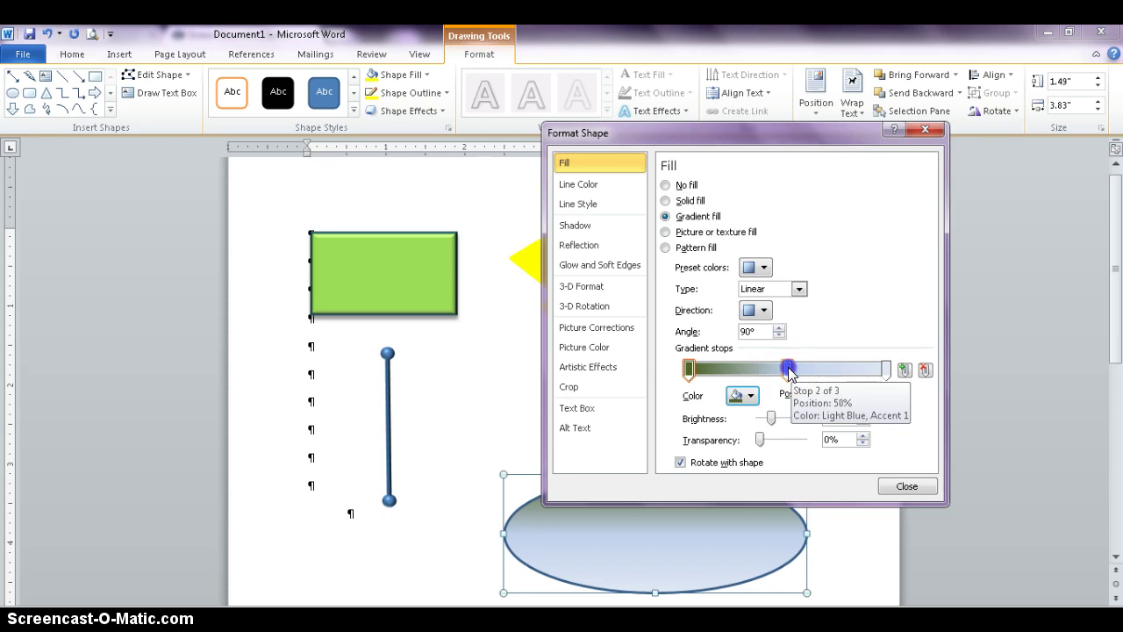
left_click(750, 396)
left_click(801, 489)
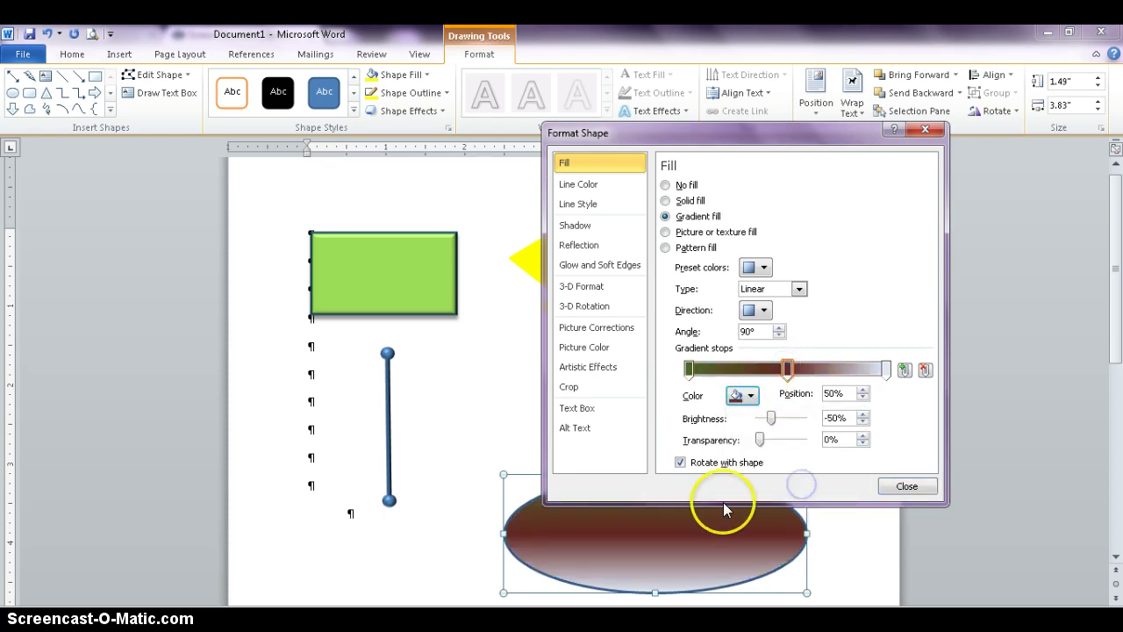
- Set the oval's last gradient stop at 100% to dark purple with -50% brightness
left_click(886, 370)
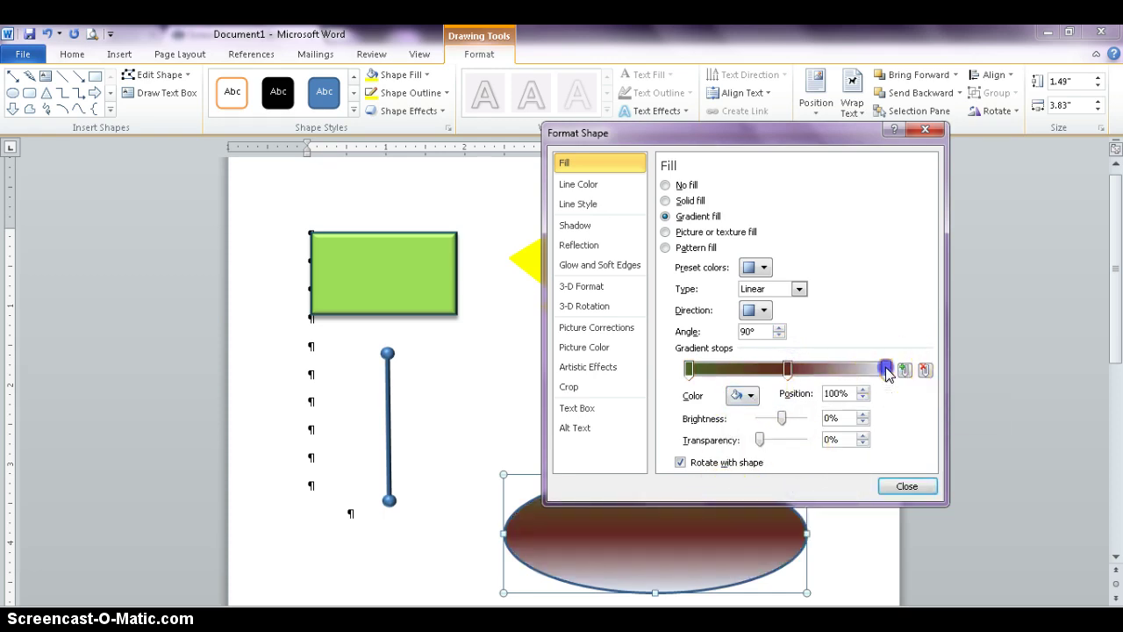
left_click(751, 396)
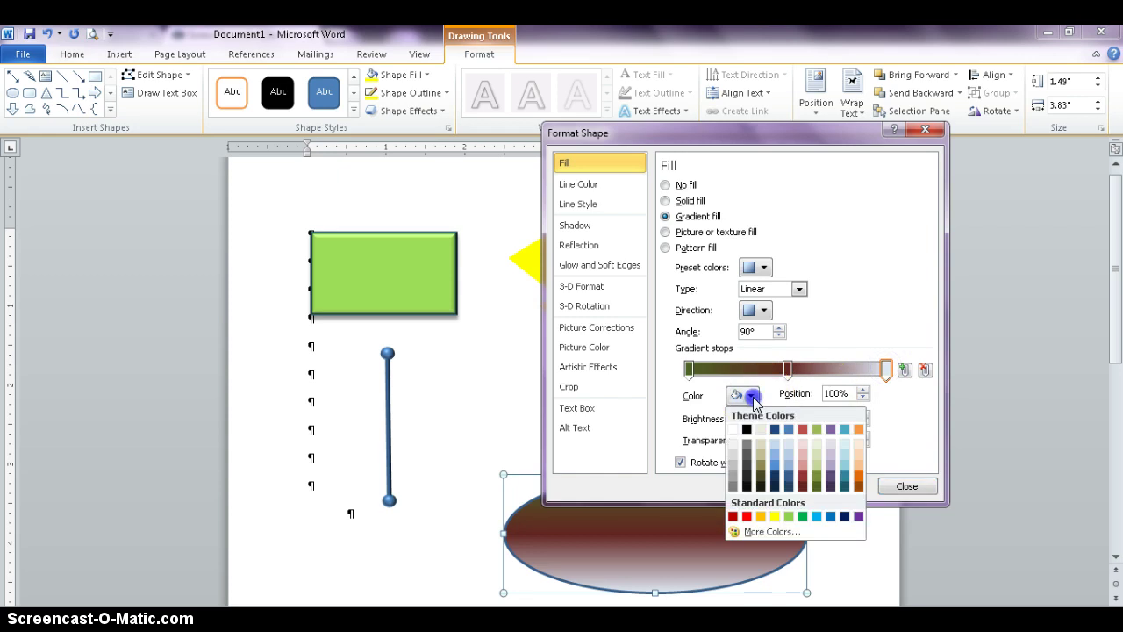
left_click(830, 482)
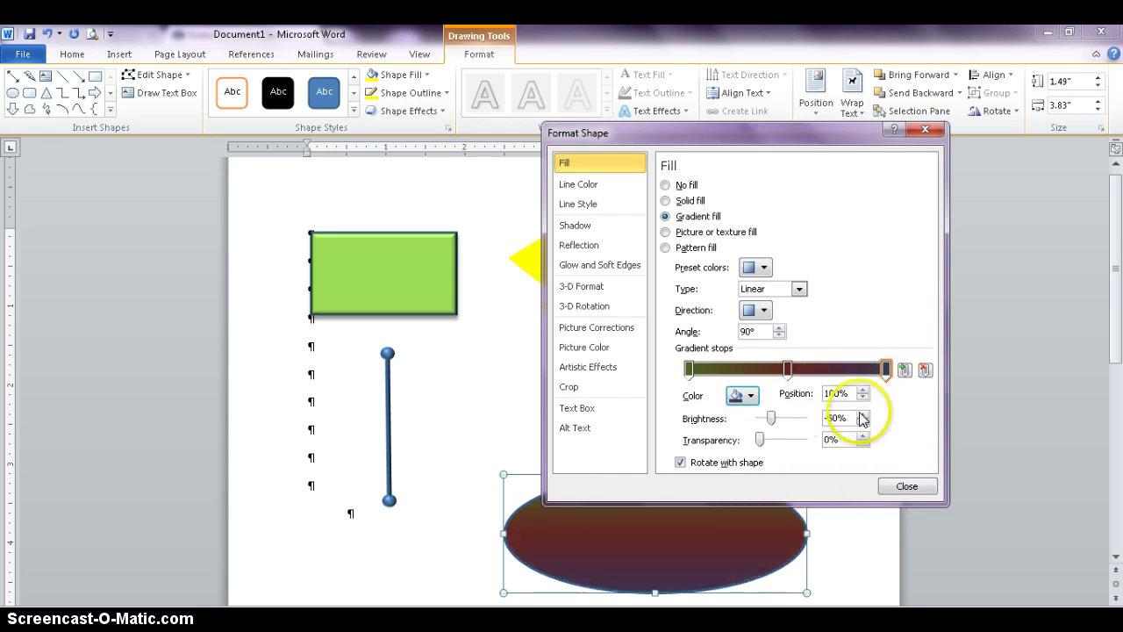
- Add two white gradient stops to the oval's fill, one at 75% and one at 24%
left_click(904, 370)
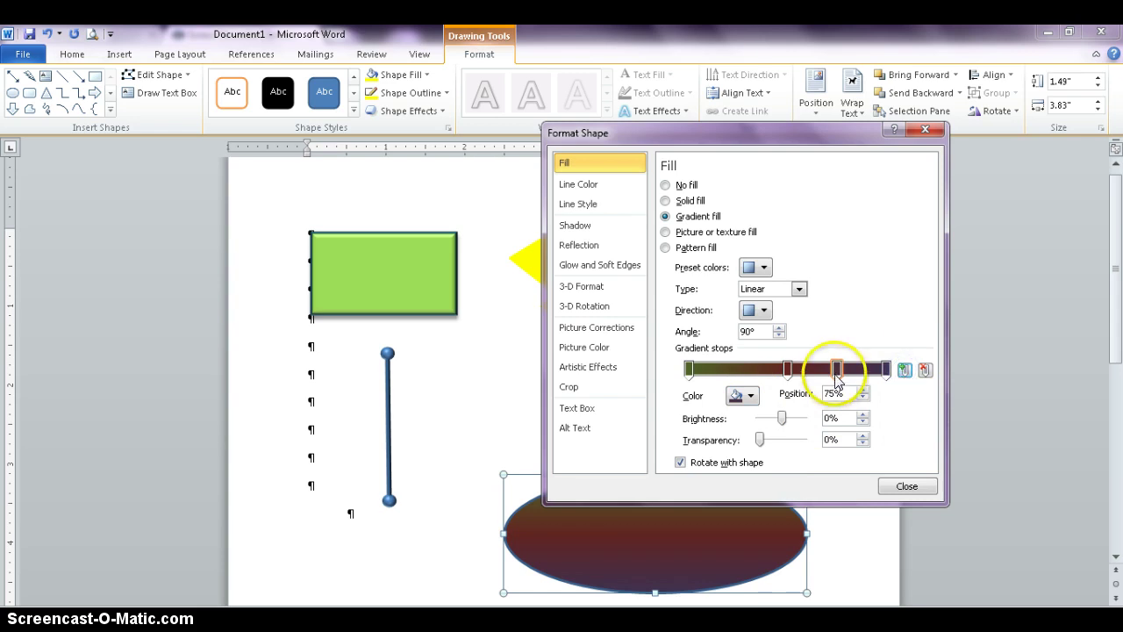
left_click(753, 396)
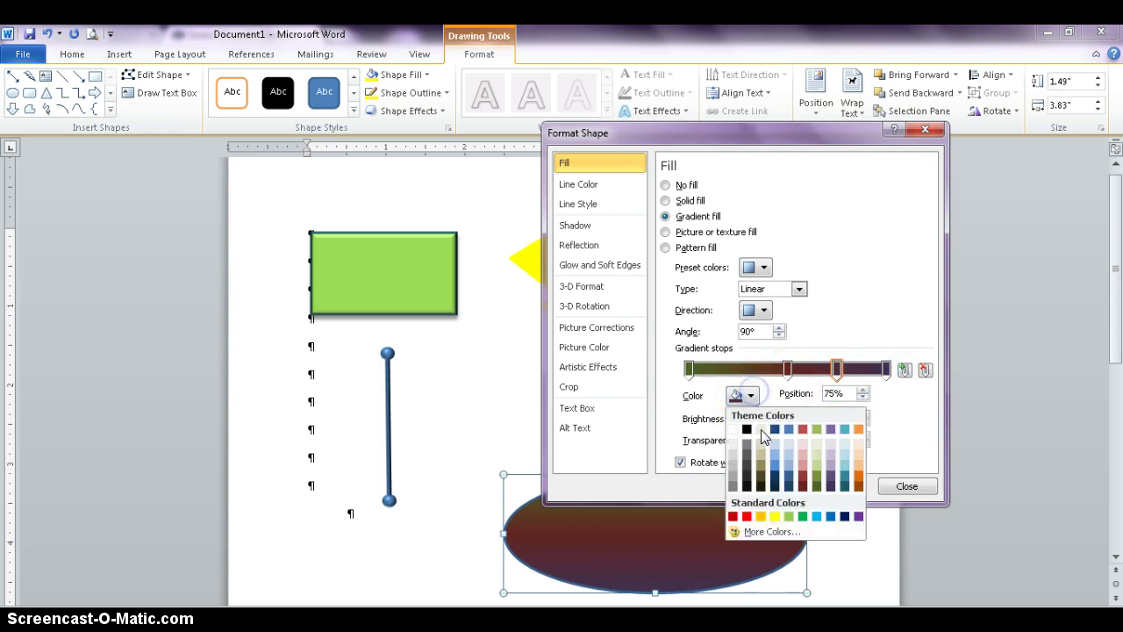
left_click(732, 428)
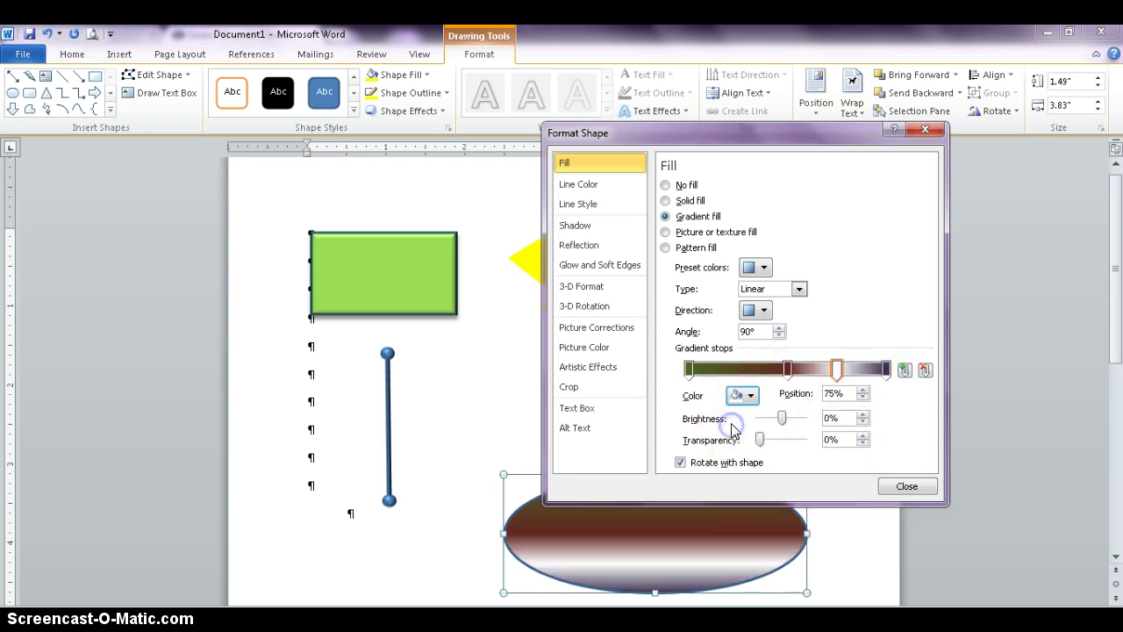
left_click(904, 369)
left_click_drag(865, 370, 744, 373)
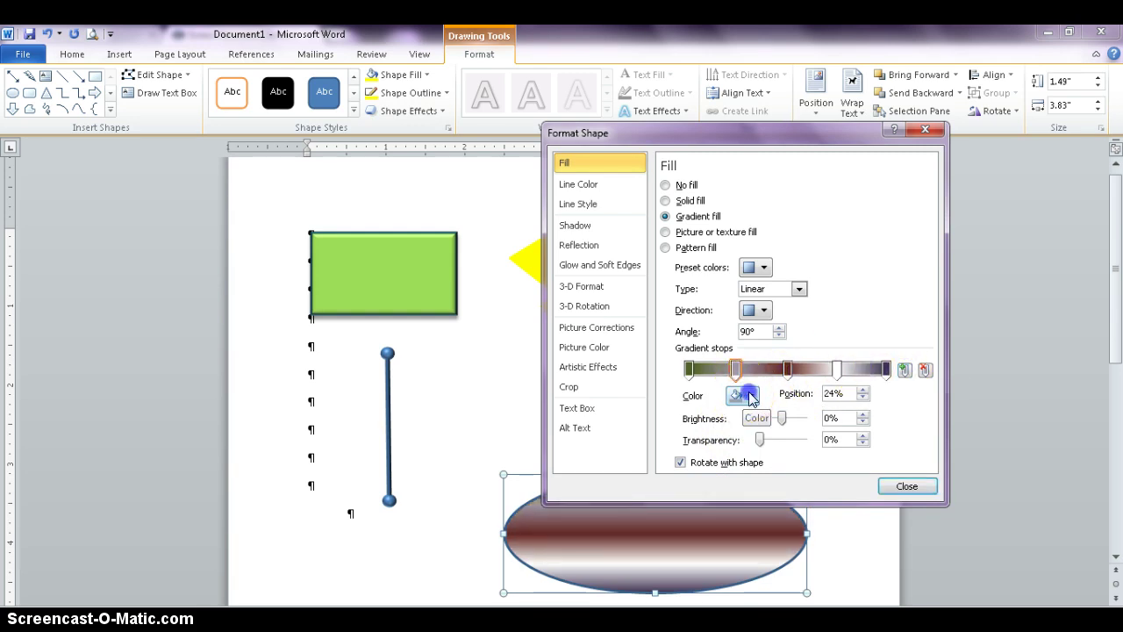
left_click(748, 397)
left_click(733, 430)
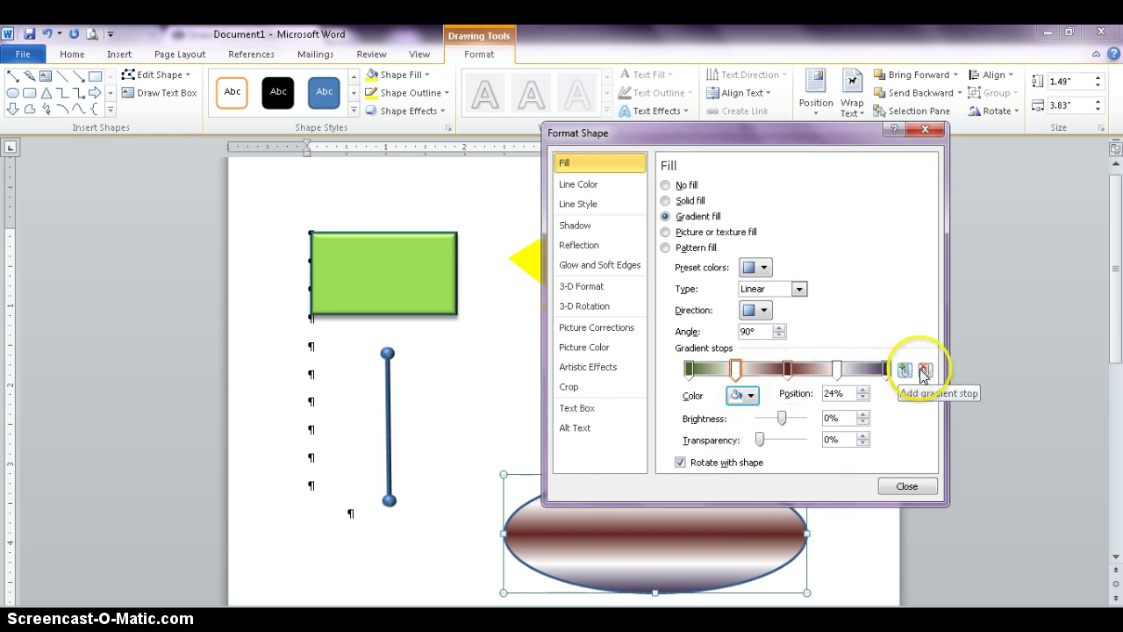
- Add a gradient stop at 87% to the oval's fill and color it dark red with -25% brightness
left_click(689, 370)
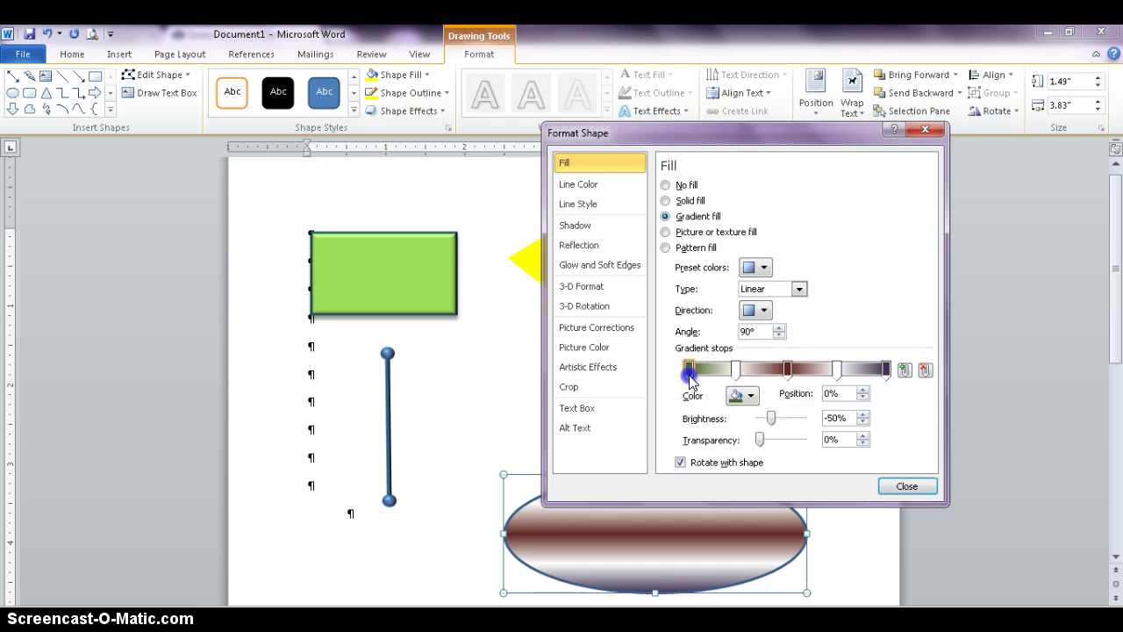
left_click(736, 373)
left_click_drag(736, 372, 862, 377)
left_click(909, 376)
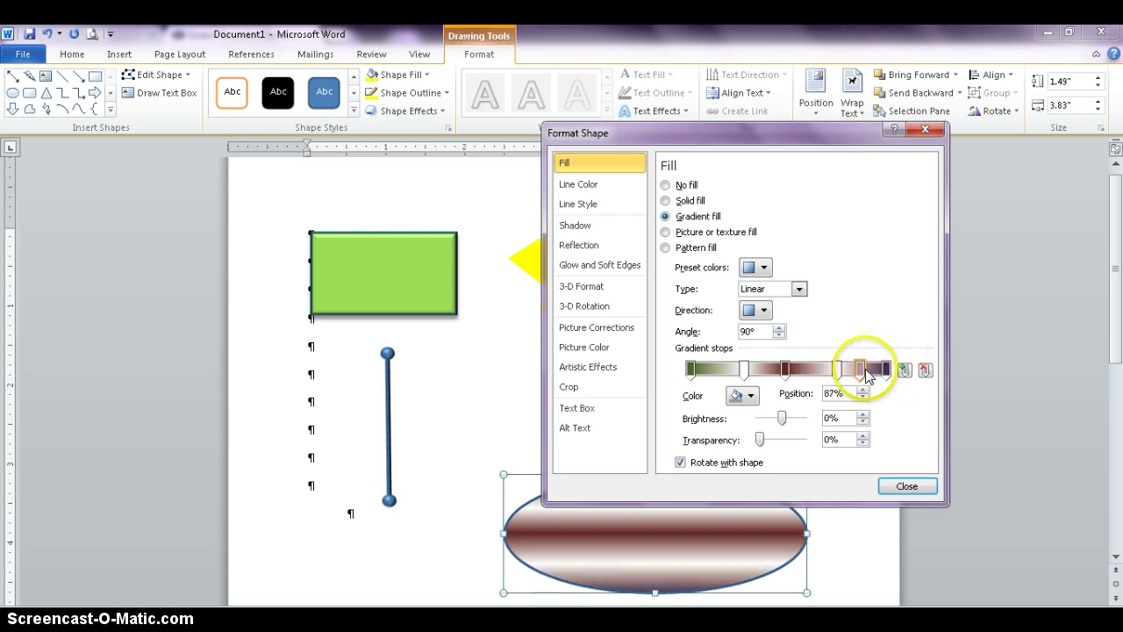
left_click(860, 369)
left_click(751, 395)
left_click(800, 484)
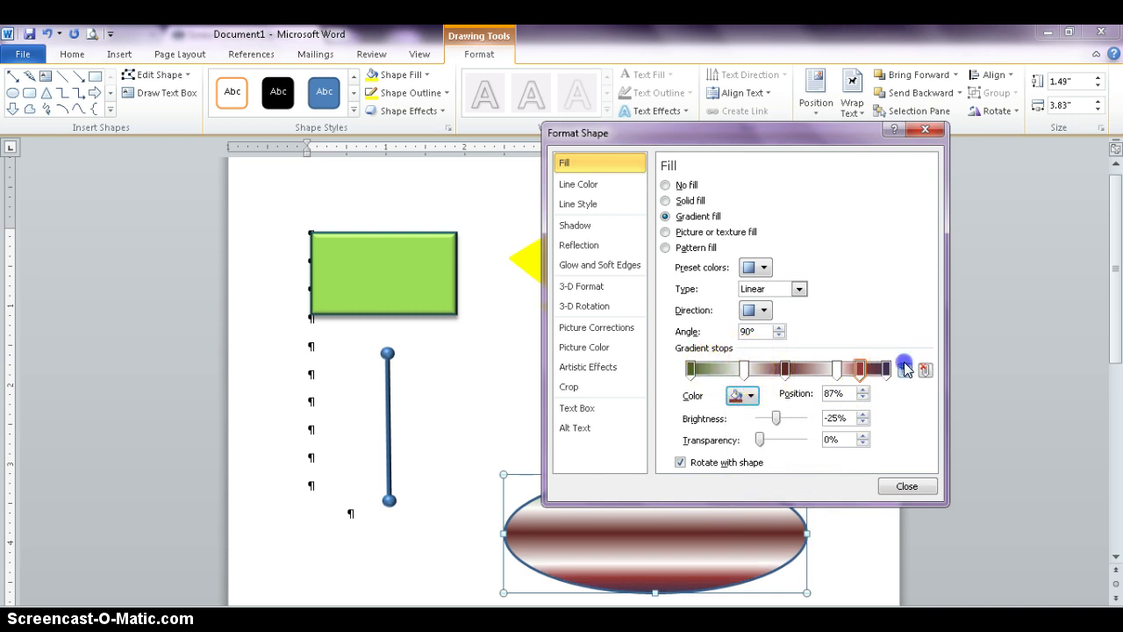
- Add a gradient stop, move it to 16%, and color it dark red with -25% brightness
left_click(905, 369)
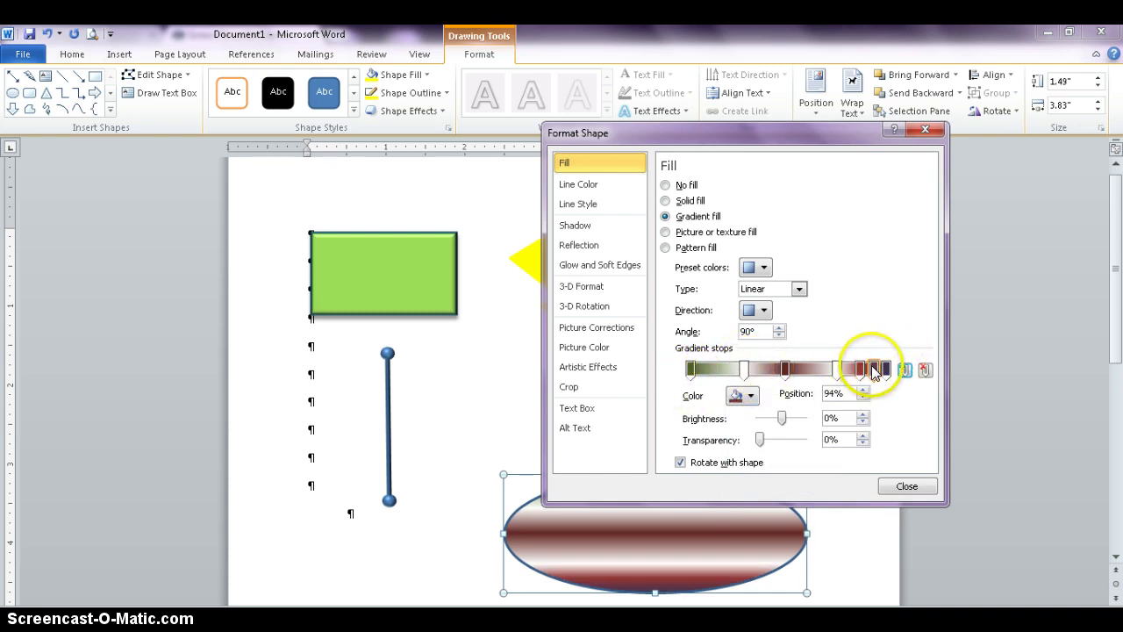
left_click_drag(874, 373, 732, 376)
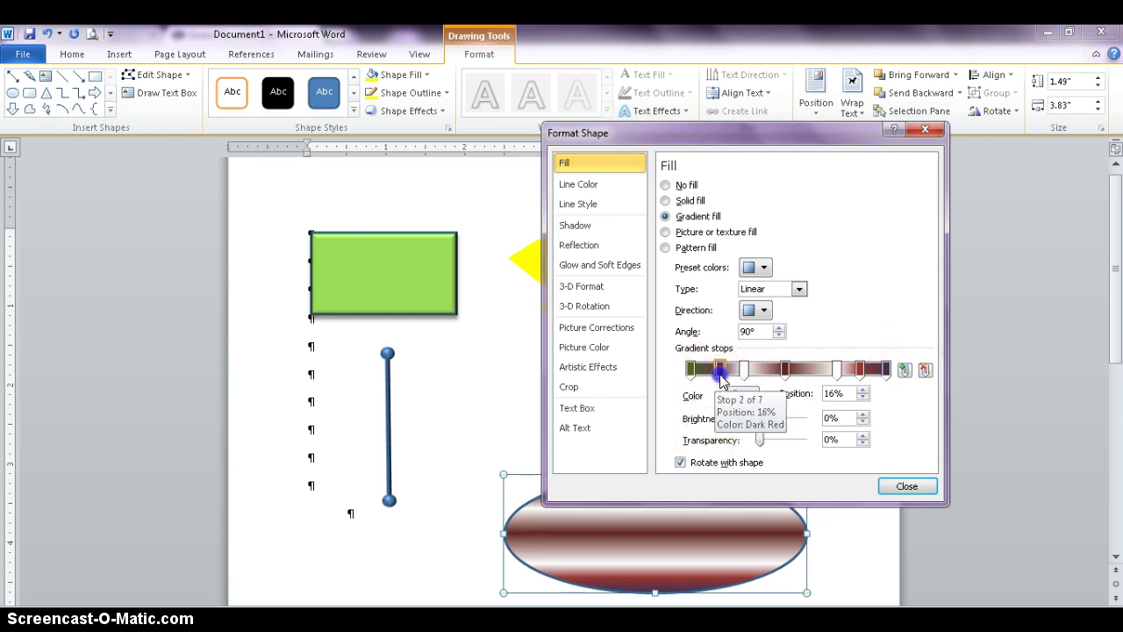
left_click(749, 396)
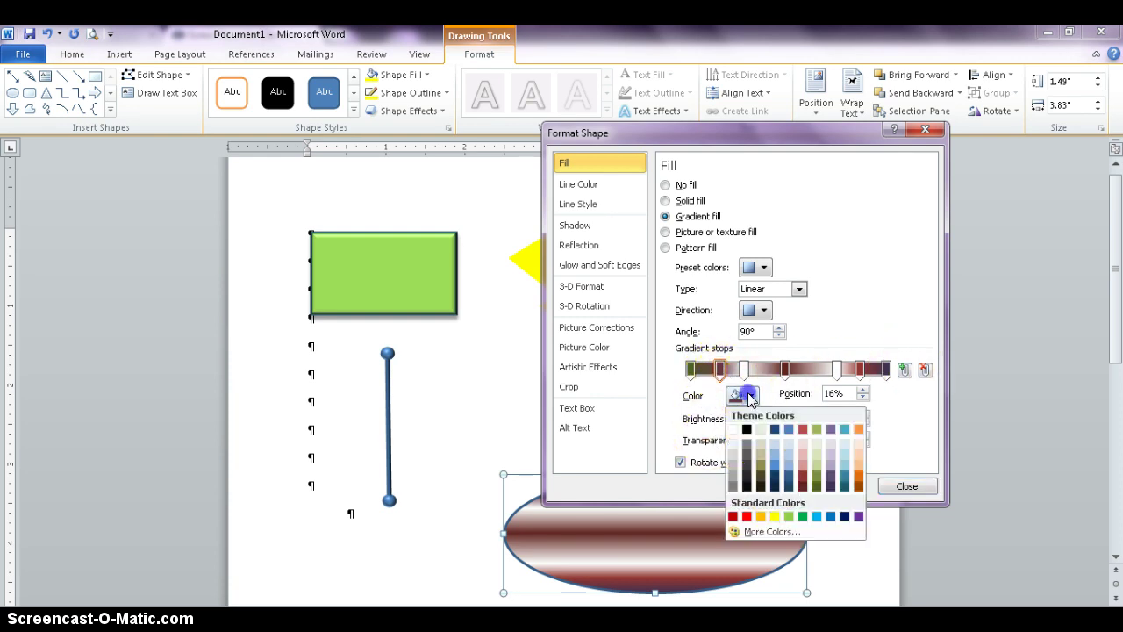
left_click(808, 471)
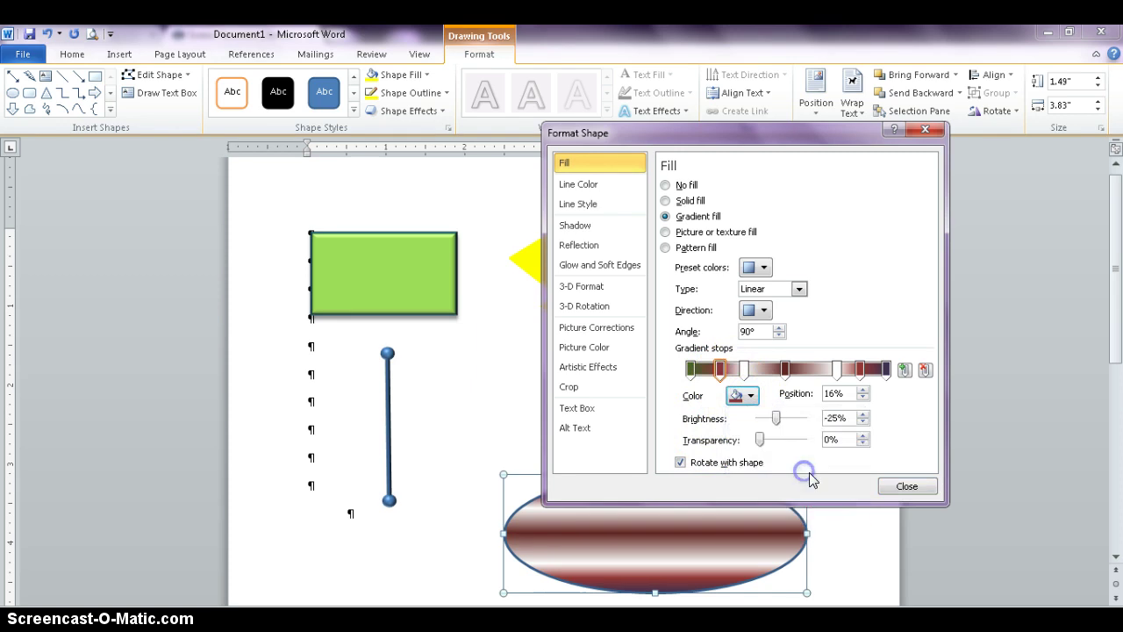
- Add a dark green gradient stop at 93% with -50% brightness and close the shape formatting dialog
left_click(882, 370)
mouse_move(875, 377)
left_mouse_down()
mouse_move(903, 370)
mouse_move(869, 370)
mouse_move(871, 395)
left_mouse_up()
left_click(750, 396)
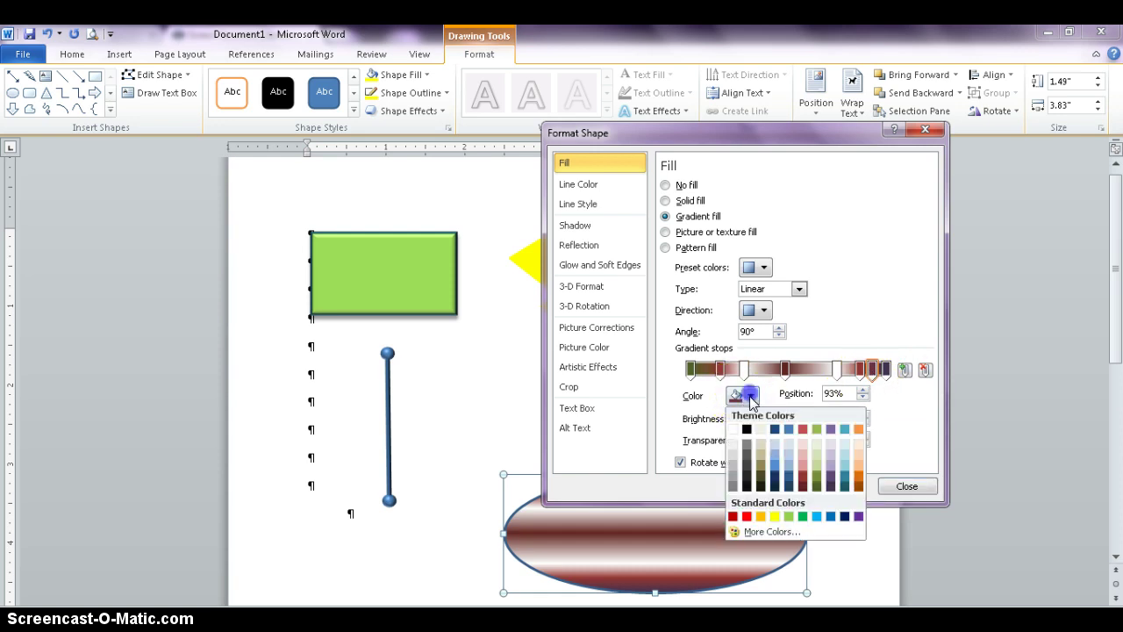
left_click(817, 485)
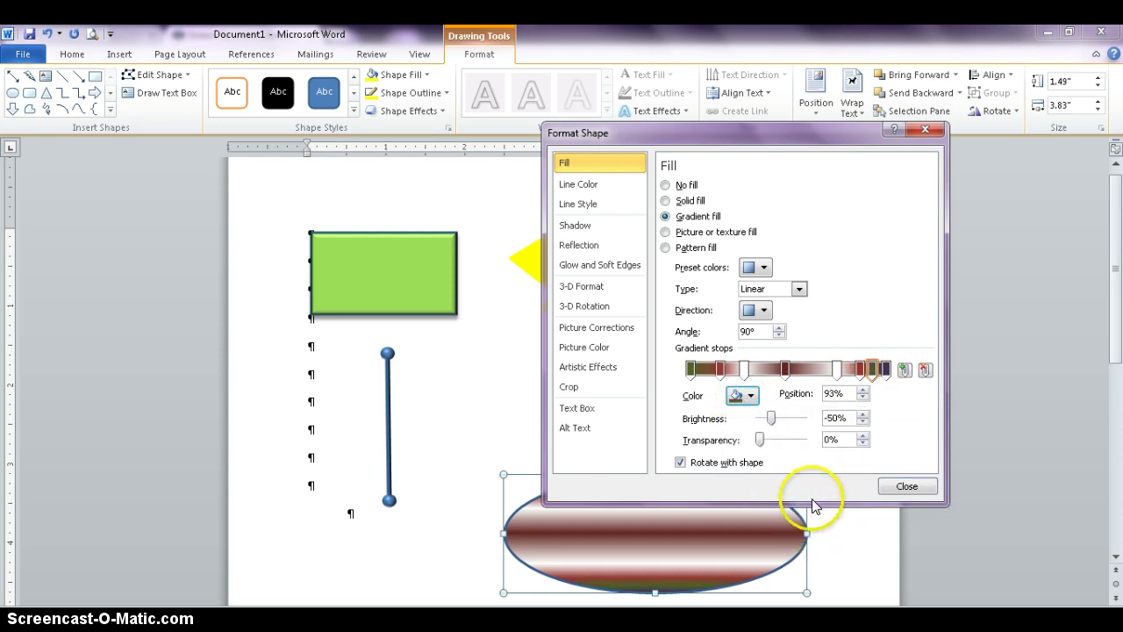
left_click(906, 487)
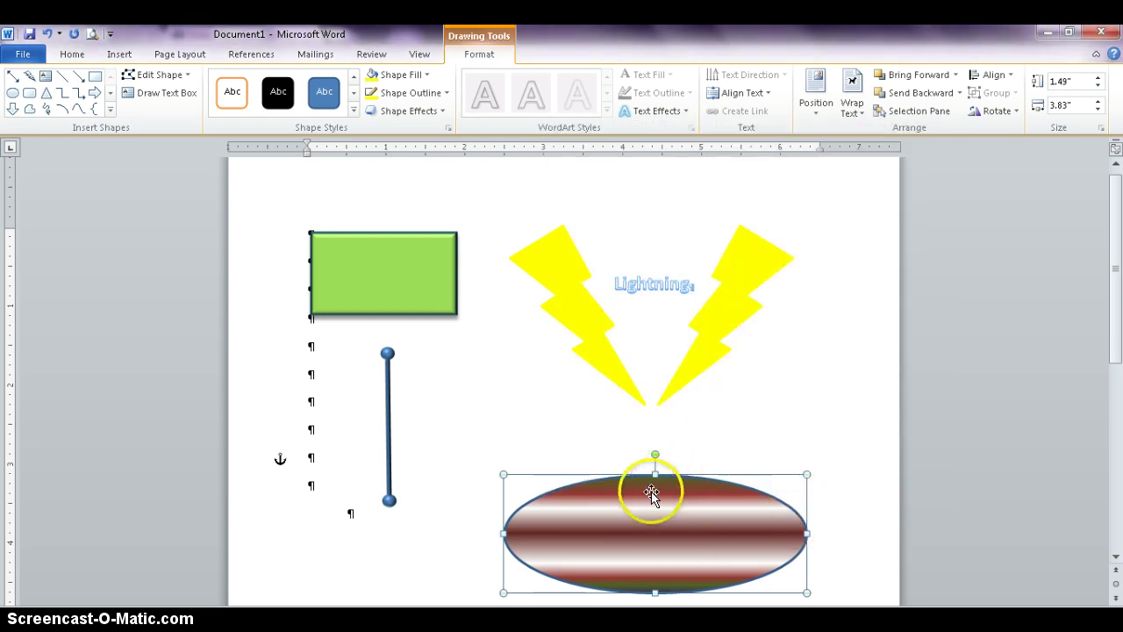